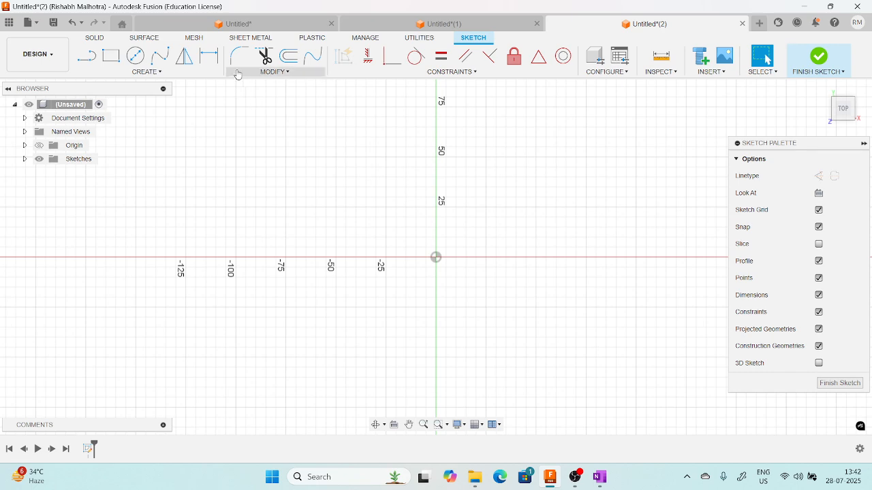
pyautogui.click(280, 72)
pyautogui.click(376, 195)
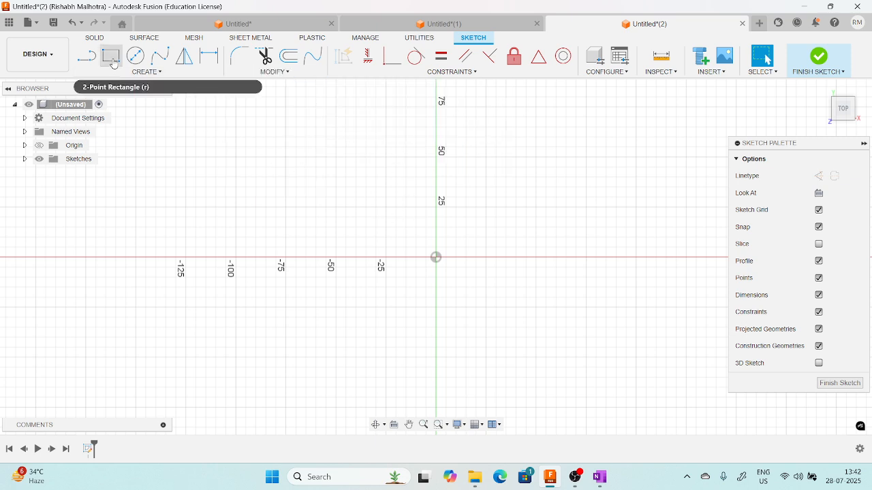
# Step: Sketch a two-point rectangle around the origin, about 110 mm wide and 80 mm high
pyautogui.click(112, 57)
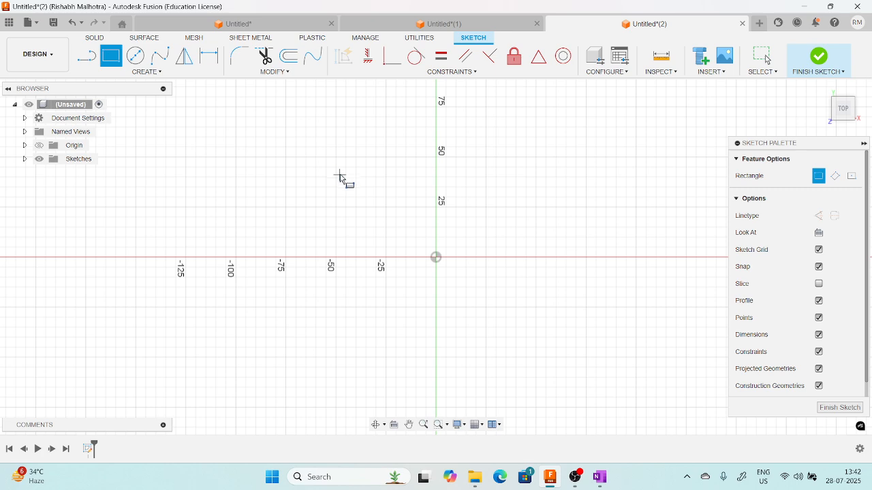
pyautogui.click(335, 167)
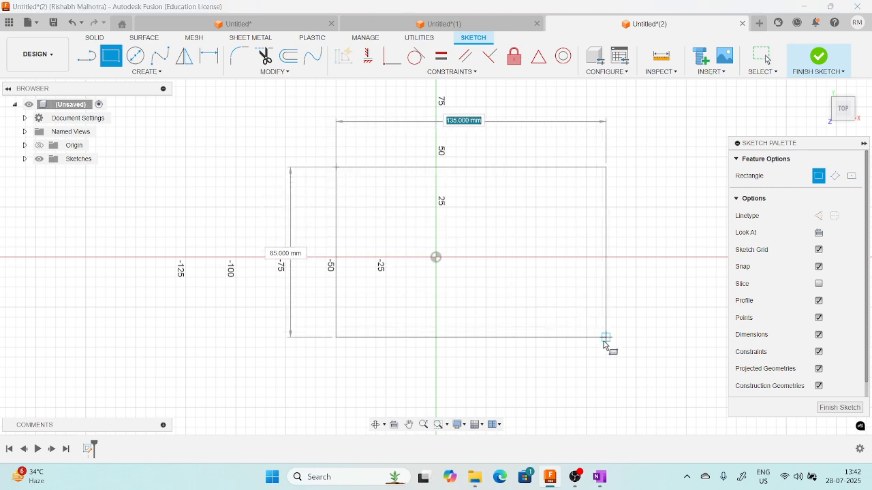
pyautogui.click(556, 327)
pyautogui.moveTo(490, 221); pyautogui.dragTo(454, 232, button='middle')
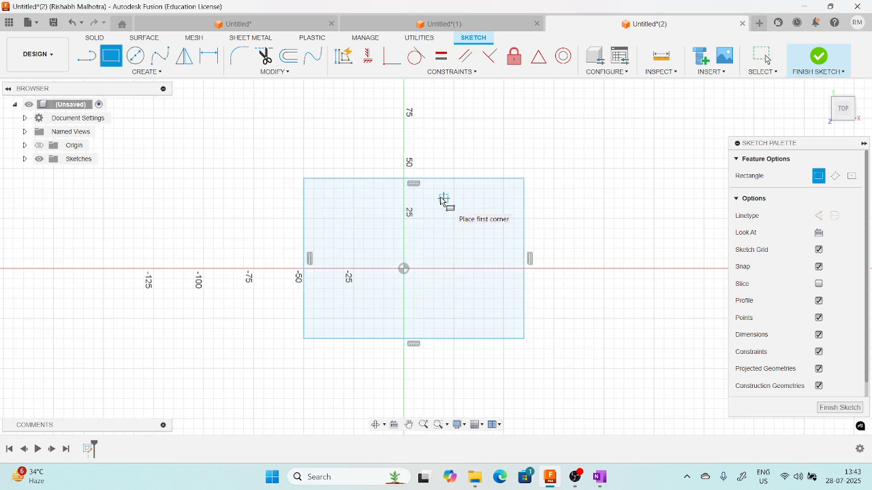
# Step: Fillet the rectangle's upper-left and upper-right corners with a 20 mm radius
pyautogui.click(275, 72)
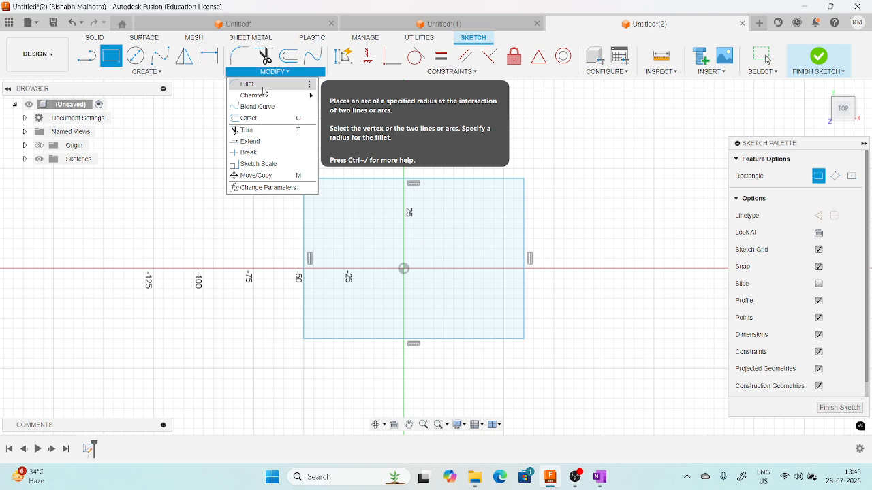
pyautogui.click(264, 87)
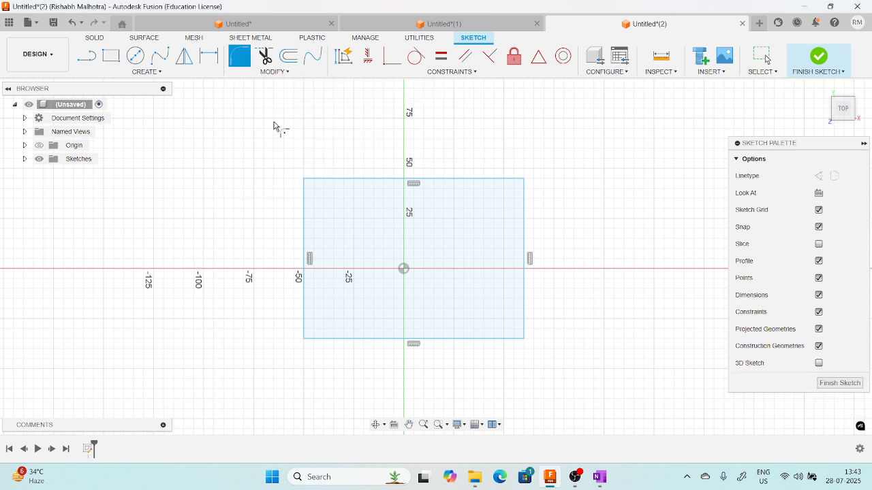
pyautogui.click(304, 196)
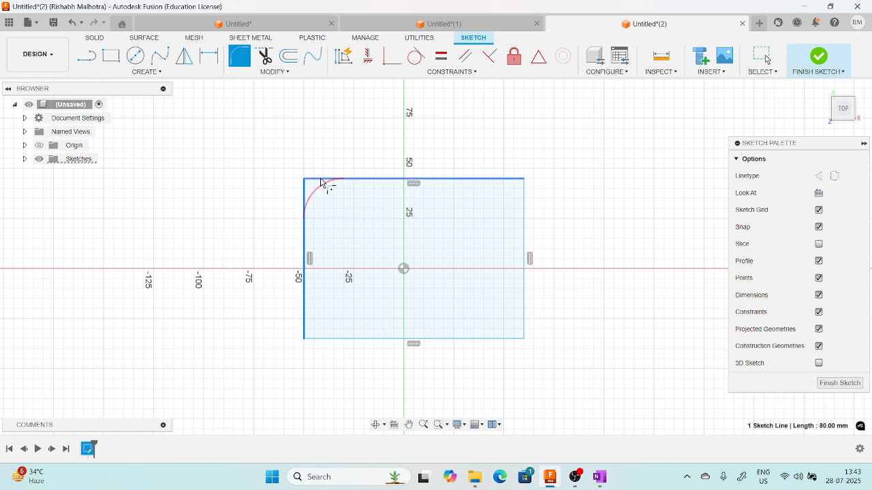
pyautogui.click(320, 179)
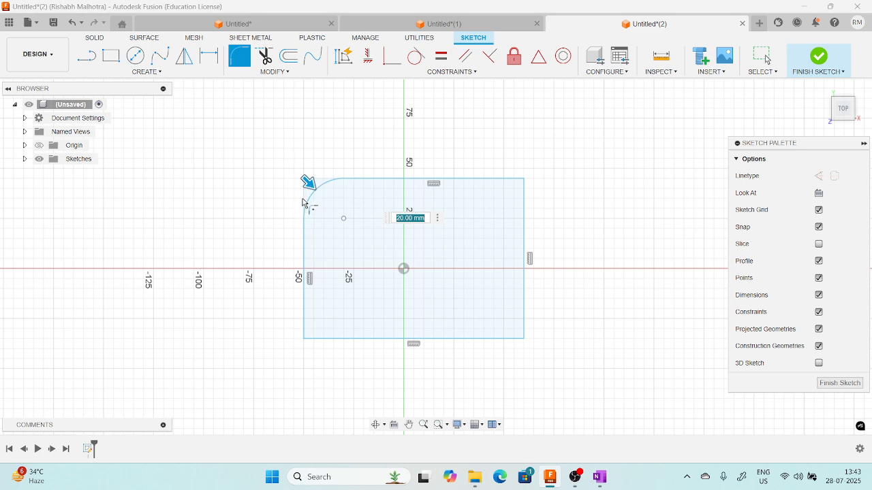
pyautogui.click(481, 179)
pyautogui.click(524, 214)
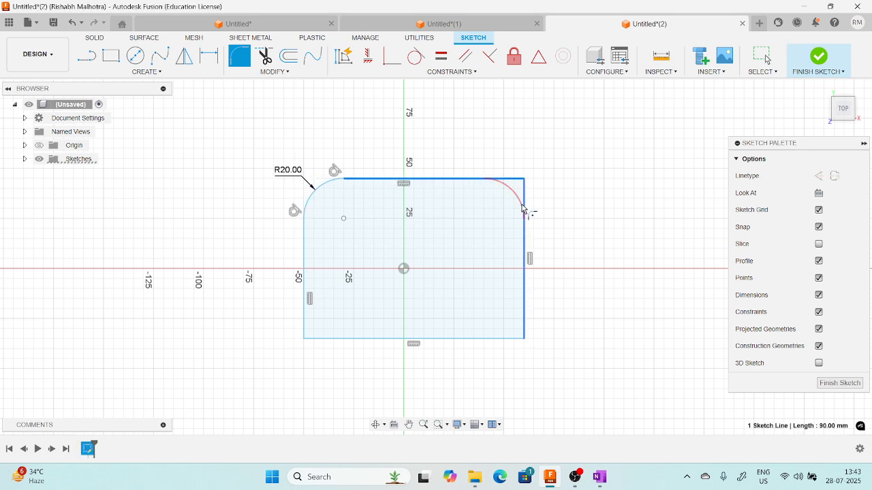
pyautogui.click(524, 319)
pyautogui.click(497, 338)
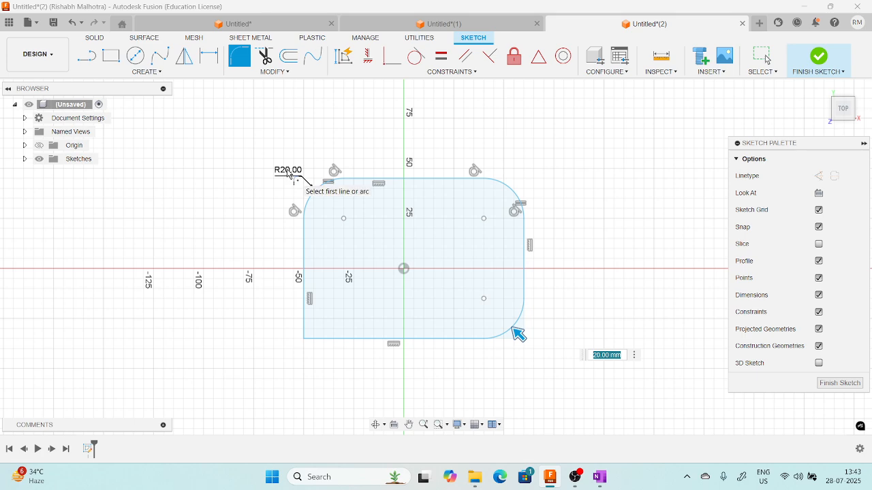
pyautogui.press('Escape')
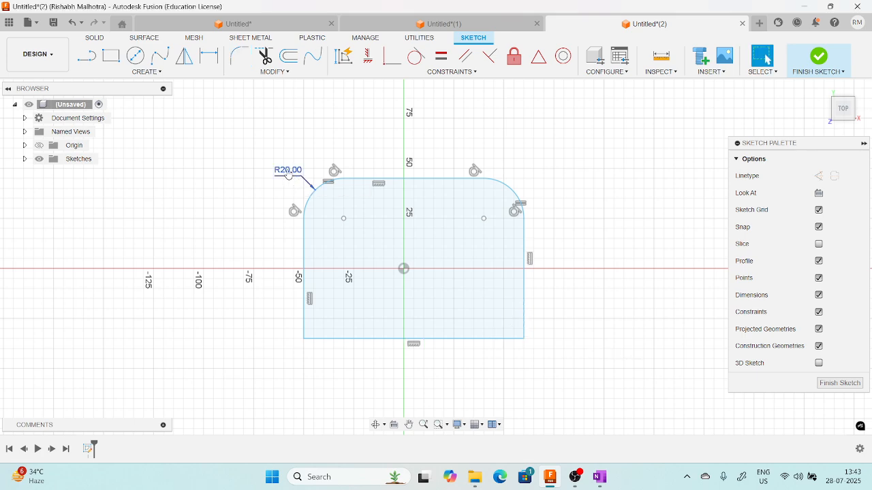
# Step: Set the radius dimension of the rectangle's upper corner fillets to 10 mm
pyautogui.doubleClick(289, 173)
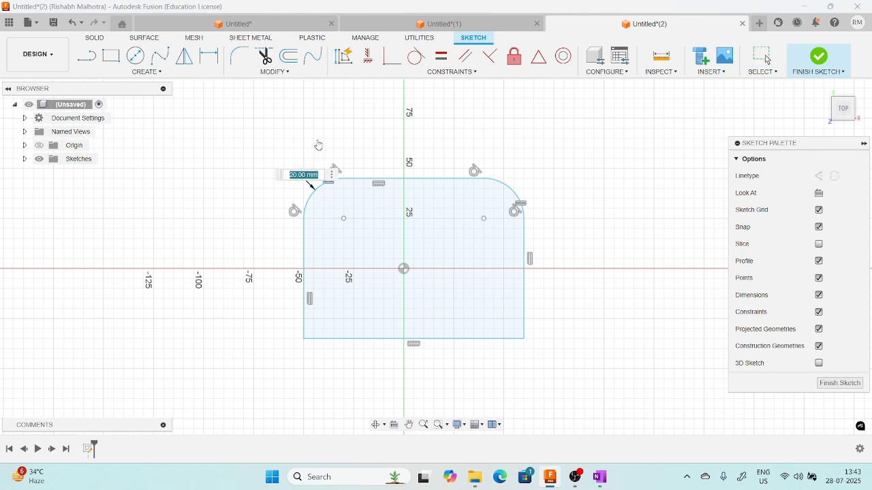
pyautogui.write('10')
pyautogui.press('Return')
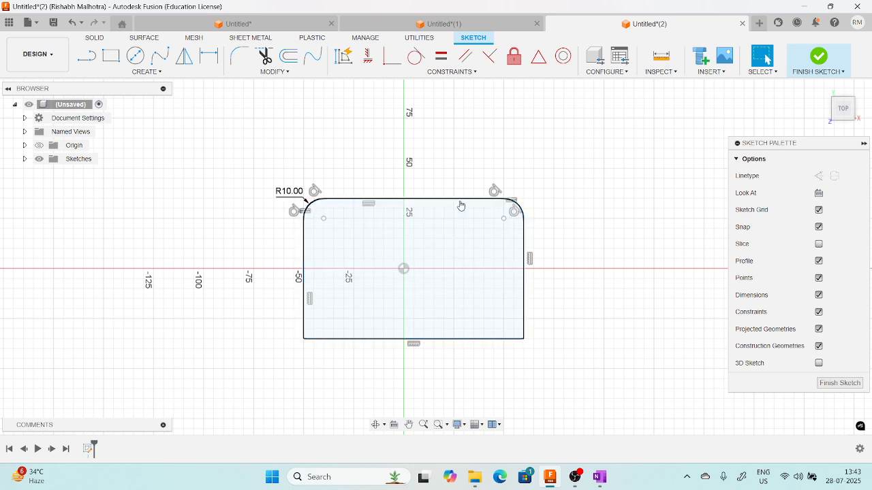
pyautogui.click(313, 236)
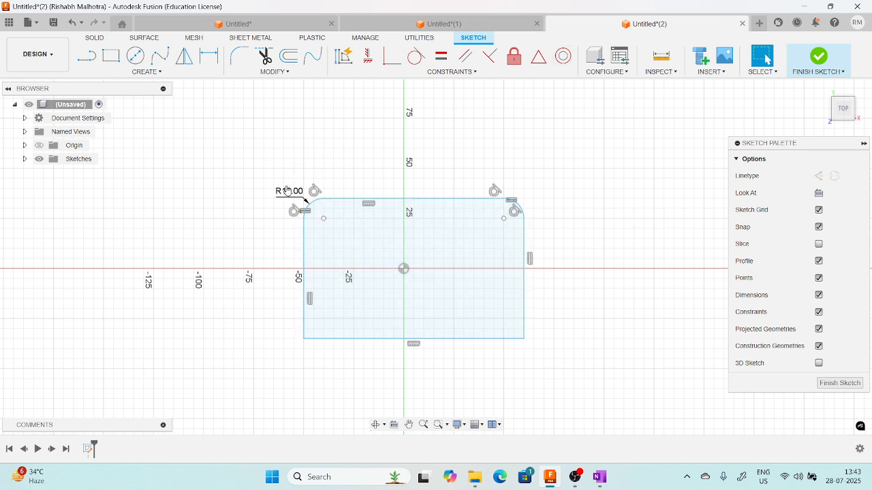
# Step: Apply 15 mm equal distance chamfers to the rectangle's lower-left and lower-right corners
pyautogui.click(279, 73)
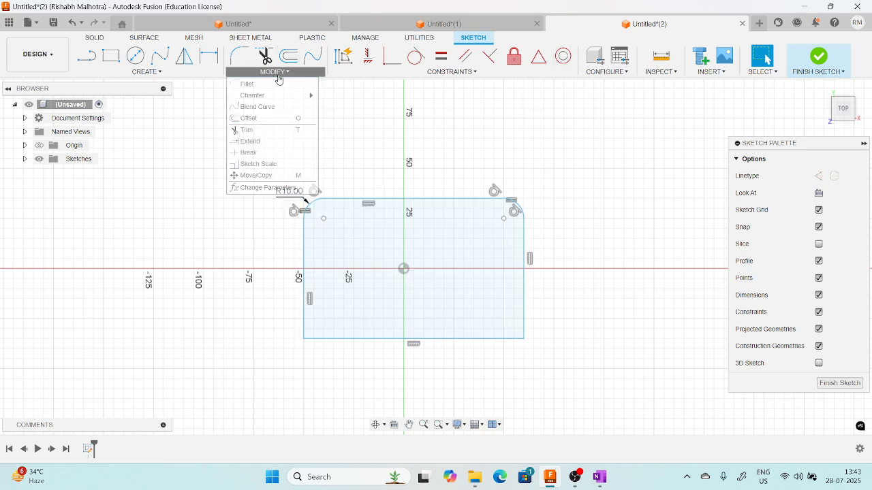
pyautogui.moveTo(273, 98)
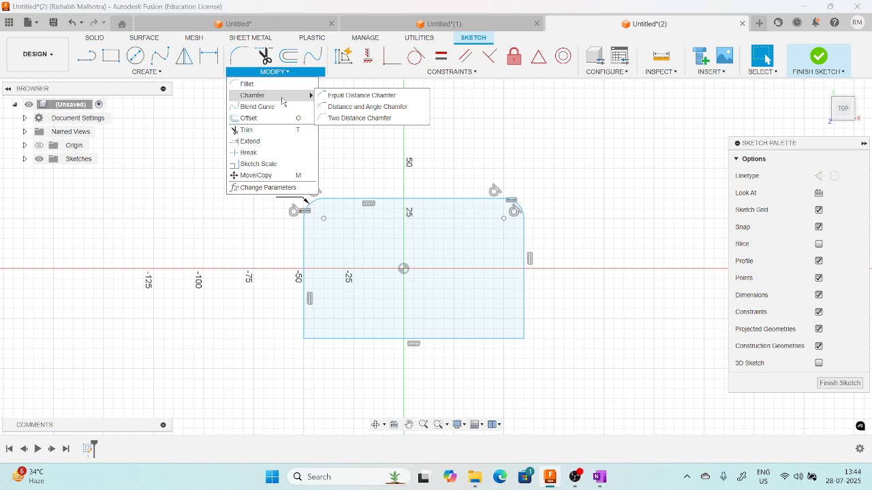
pyautogui.click(344, 95)
pyautogui.moveTo(245, 216); pyautogui.dragTo(262, 185, button='middle')
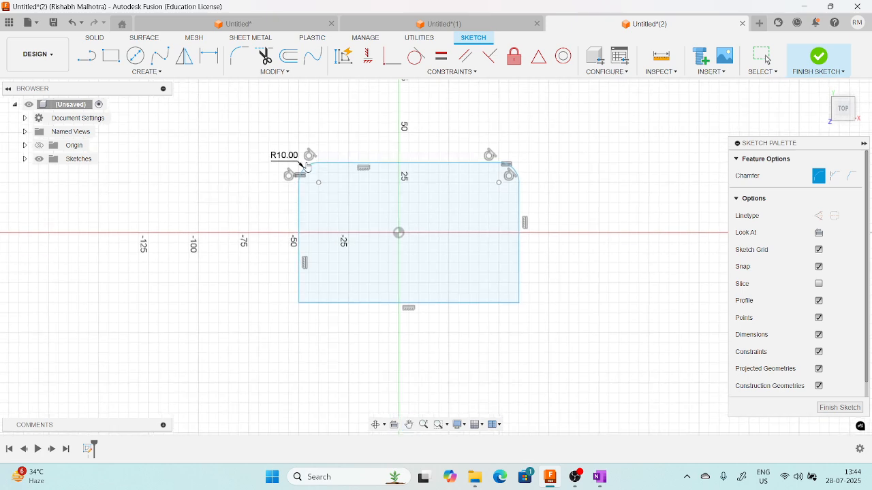
pyautogui.click(300, 290)
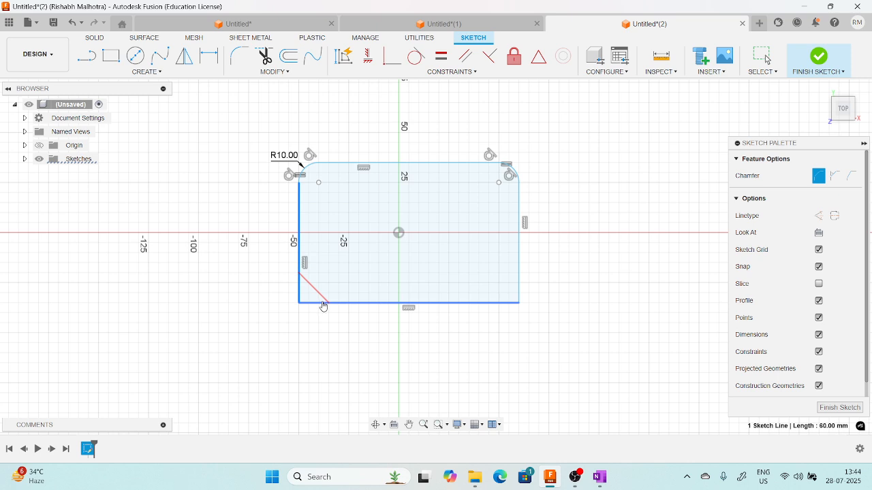
pyautogui.click(324, 304)
pyautogui.click(492, 303)
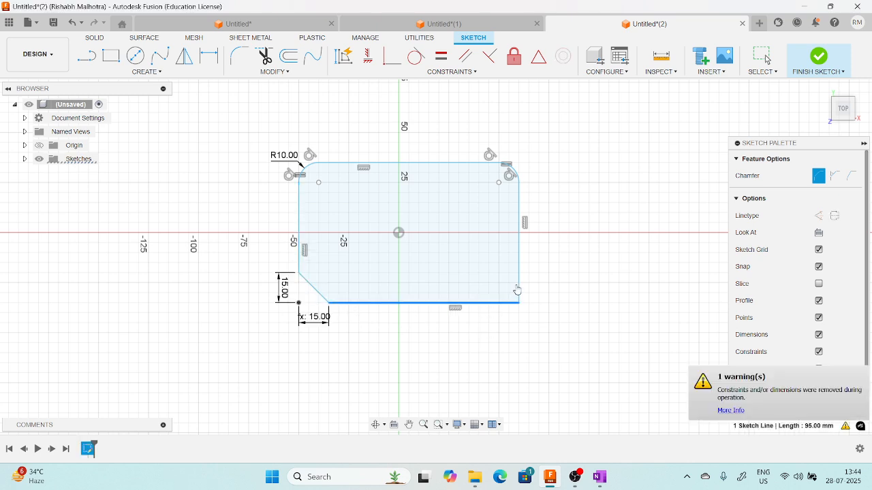
pyautogui.click(519, 289)
pyautogui.moveTo(555, 266); pyautogui.dragTo(526, 269, button='middle')
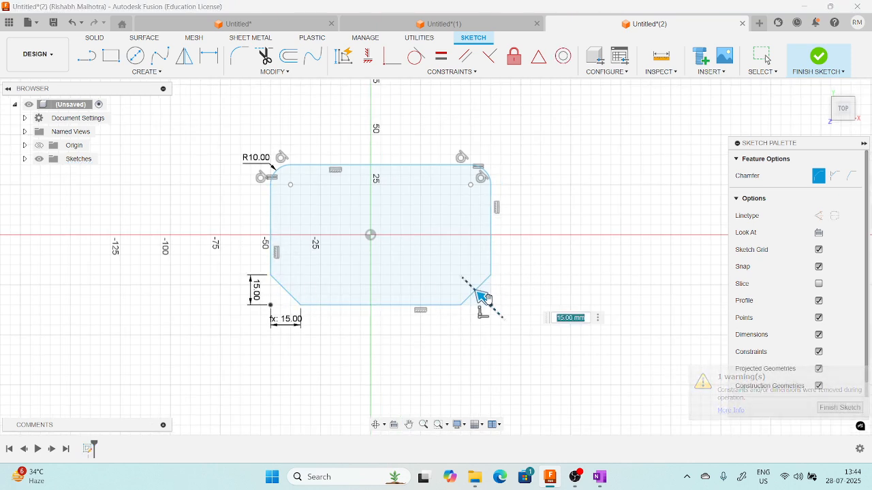
pyautogui.scroll(1, 497, 296)
pyautogui.scroll(-1, 499, 276)
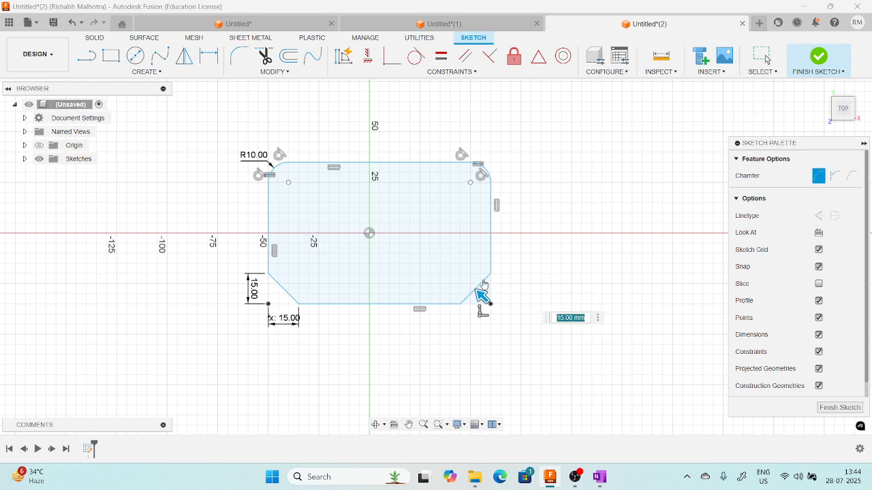
pyautogui.moveTo(482, 296); pyautogui.dragTo(484, 308, button='middle')
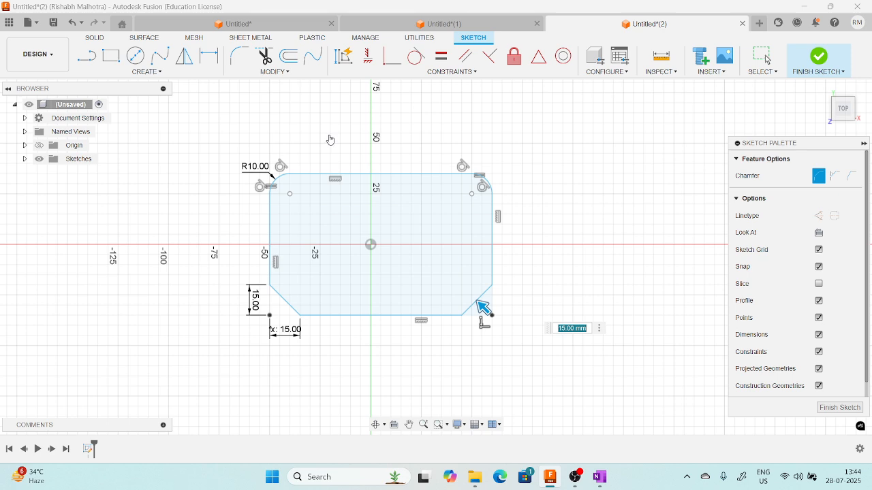
pyautogui.click(286, 76)
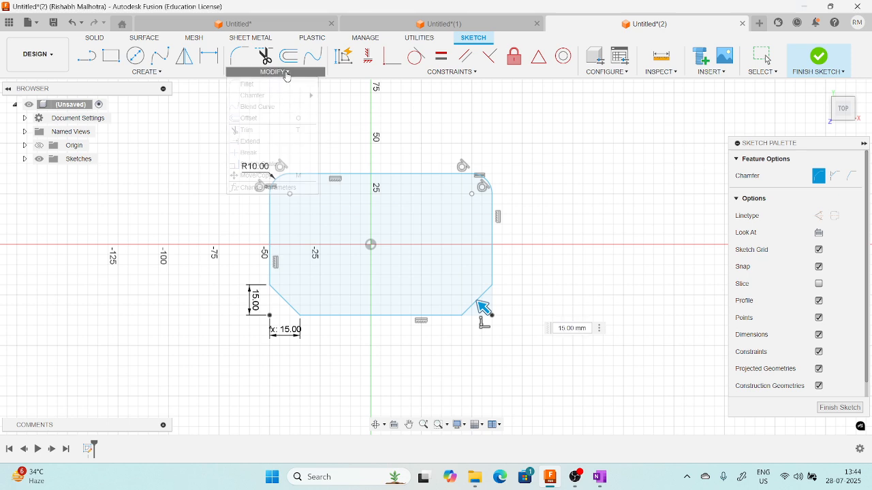
pyautogui.moveTo(310, 100)
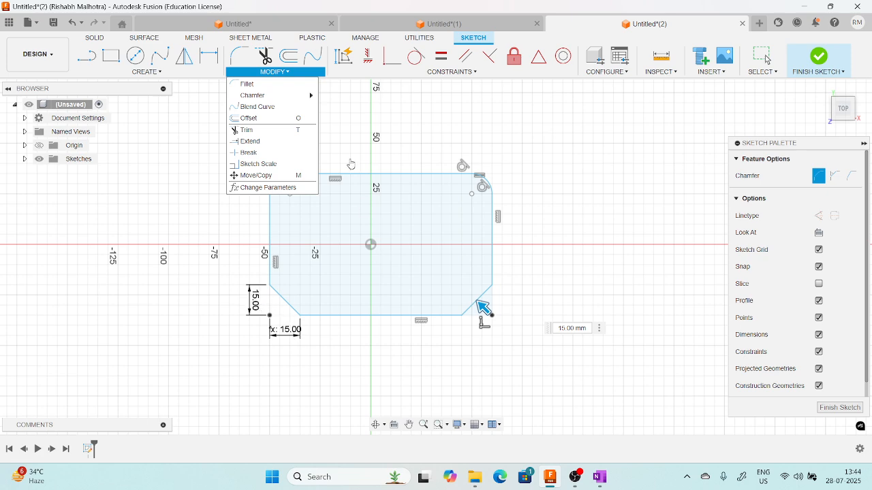
# Step: Sketch a second two-point rectangle to the right of the first, about as wide but slightly shorter in height
pyautogui.click(110, 56)
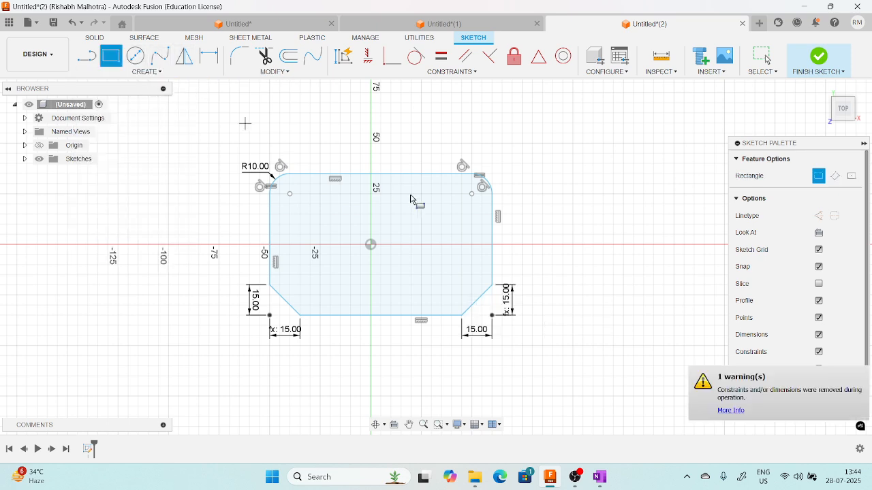
pyautogui.moveTo(427, 197); pyautogui.dragTo(313, 201, button='middle')
pyautogui.click(411, 186)
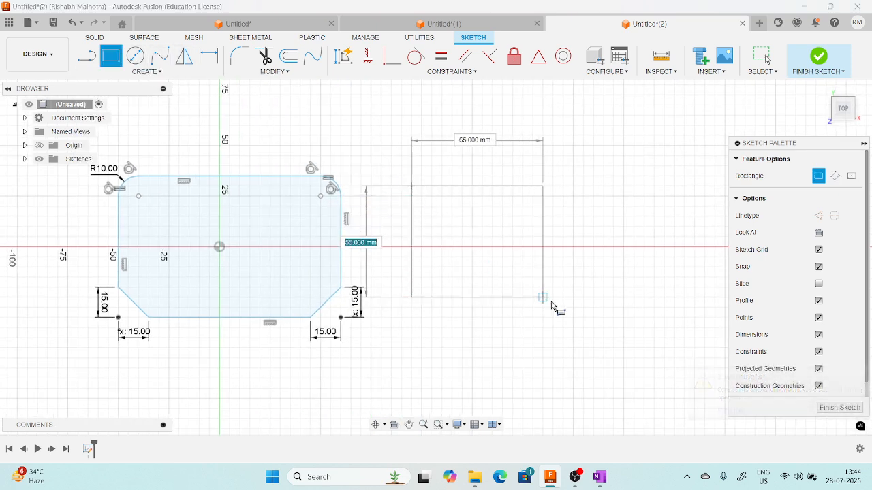
pyautogui.click(634, 317)
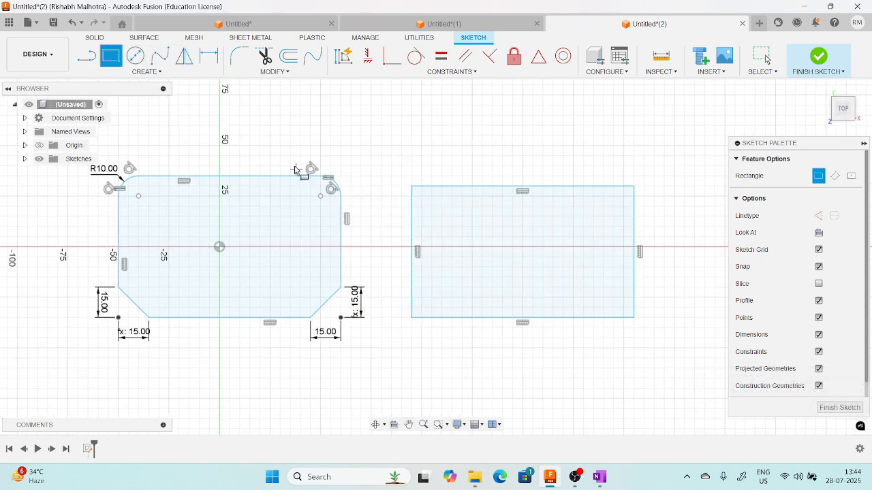
# Step: Apply a two distance chamfer to the second rectangle's lower-left corner, 15 mm vertically and 27.5 mm horizontally
pyautogui.click(271, 73)
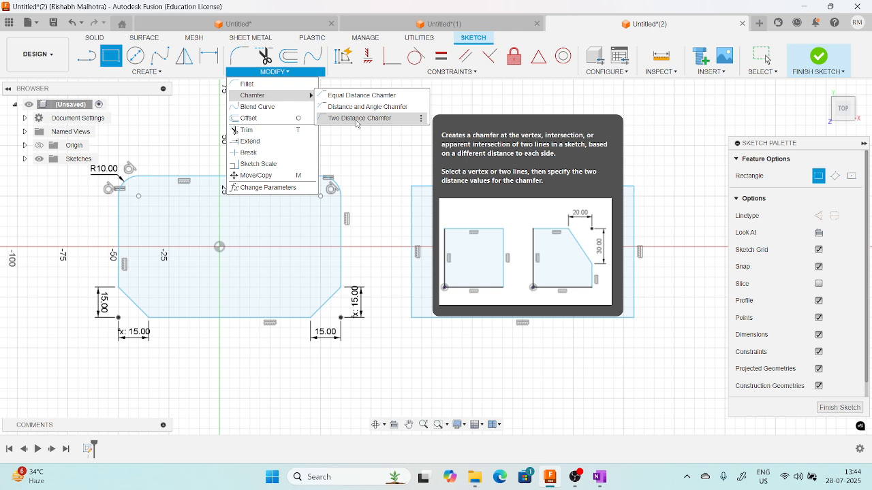
pyautogui.click(357, 119)
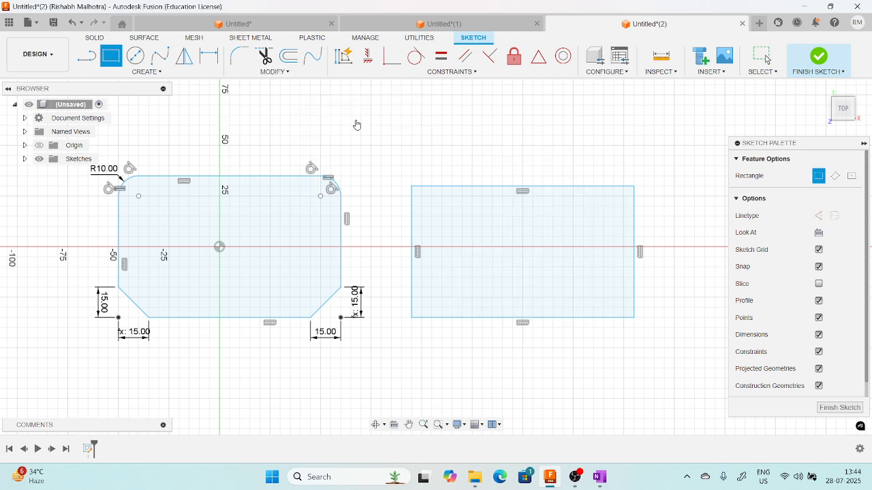
pyautogui.click(412, 279)
pyautogui.click(452, 317)
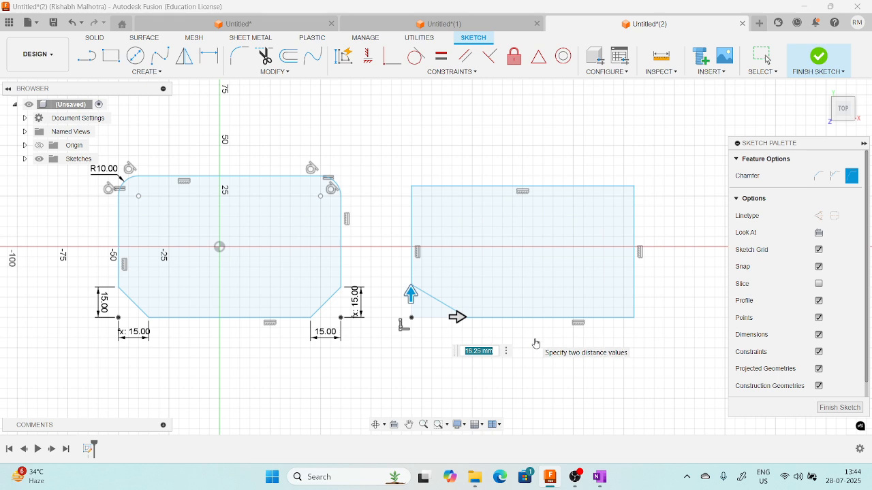
pyautogui.write('15')
pyautogui.press('Tab')
pyautogui.press('Return')
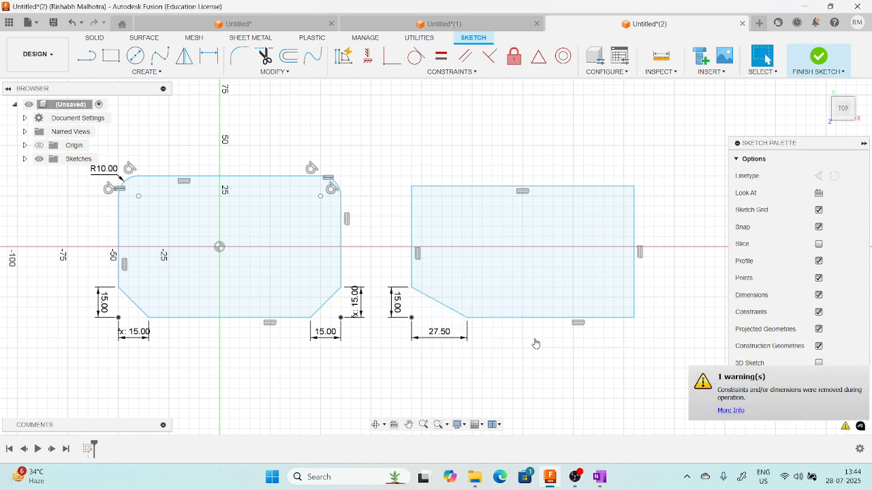
# Step: Set the horizontal distance of the second rectangle's chamfer to 25 mm
pyautogui.scroll(1, 385, 348)
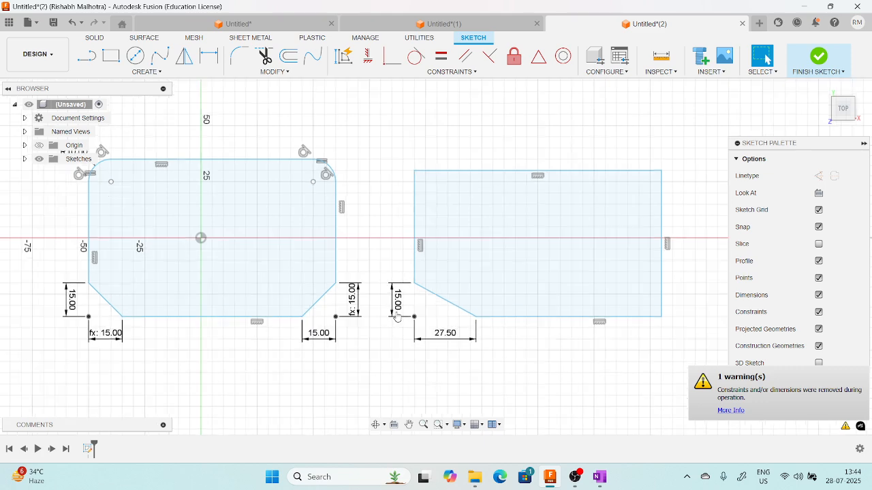
pyautogui.doubleClick(449, 336)
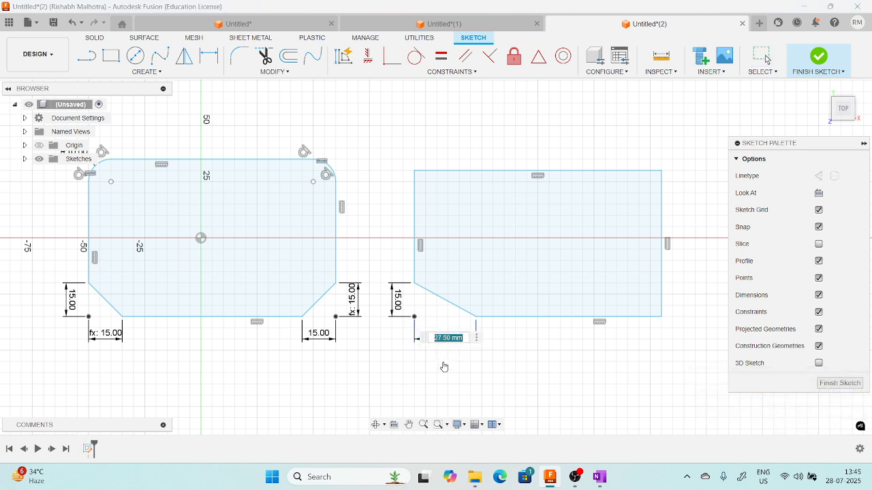
pyautogui.write('25')
pyautogui.press('Return')
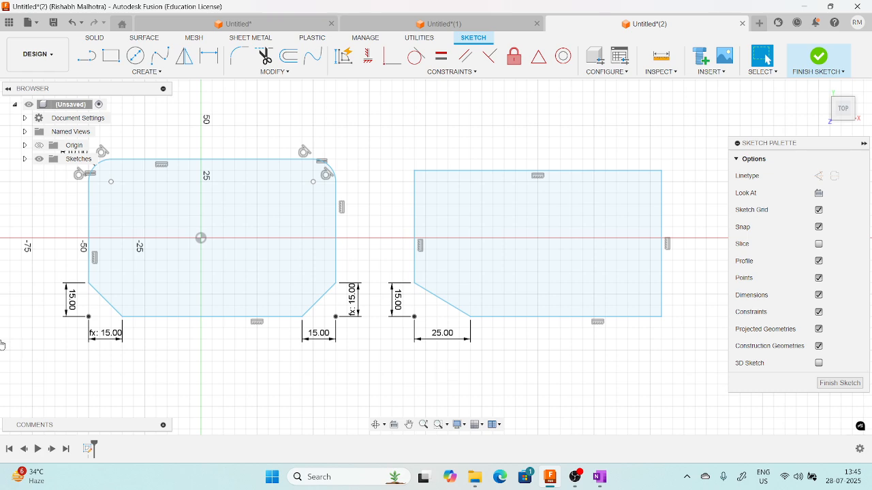
pyautogui.moveTo(89, 320); pyautogui.dragTo(162, 316, button='middle')
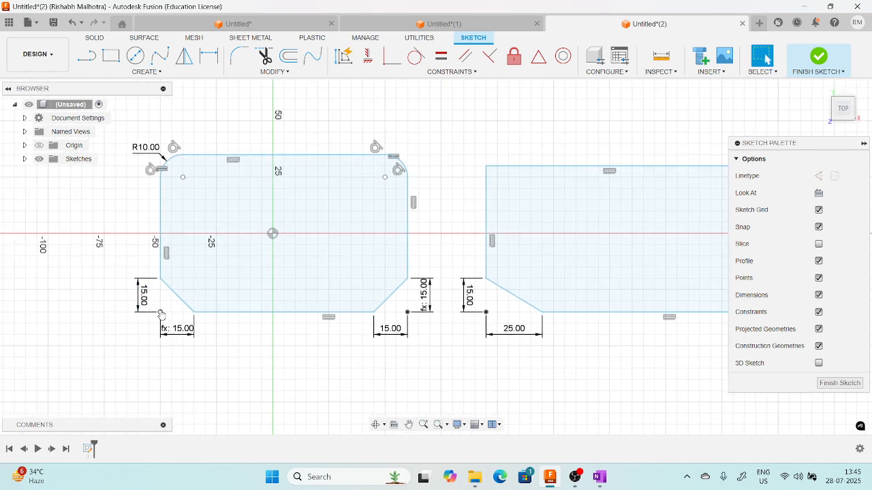
# Step: Set the vertical distance of the first rectangle's lower-left equal distance chamfer to 10 mm
pyautogui.scroll(3, 162, 314)
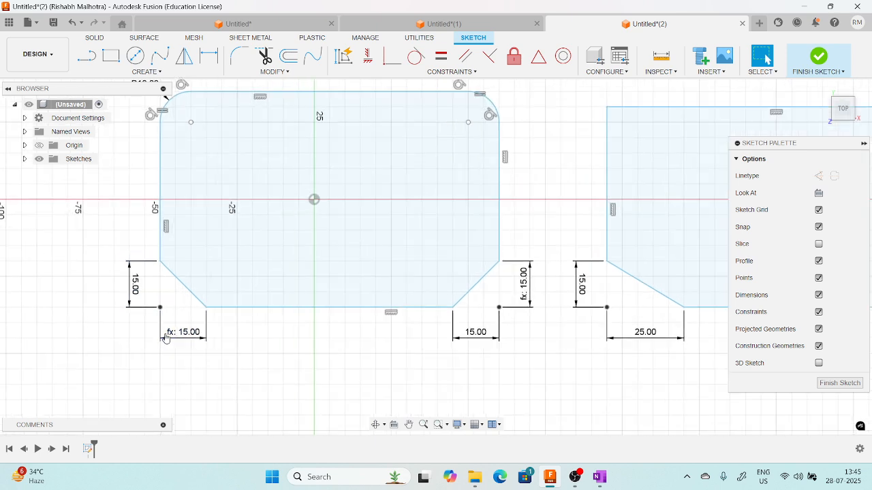
pyautogui.doubleClick(192, 334)
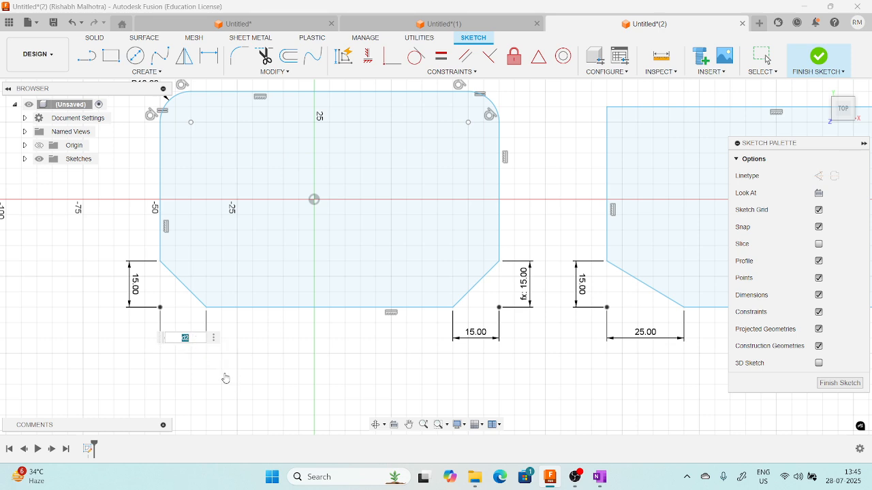
pyautogui.press('Return')
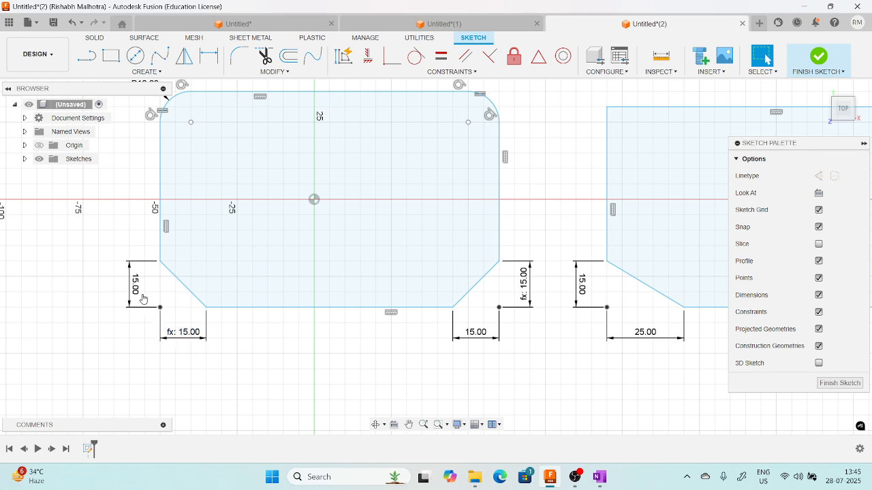
pyautogui.doubleClick(135, 286)
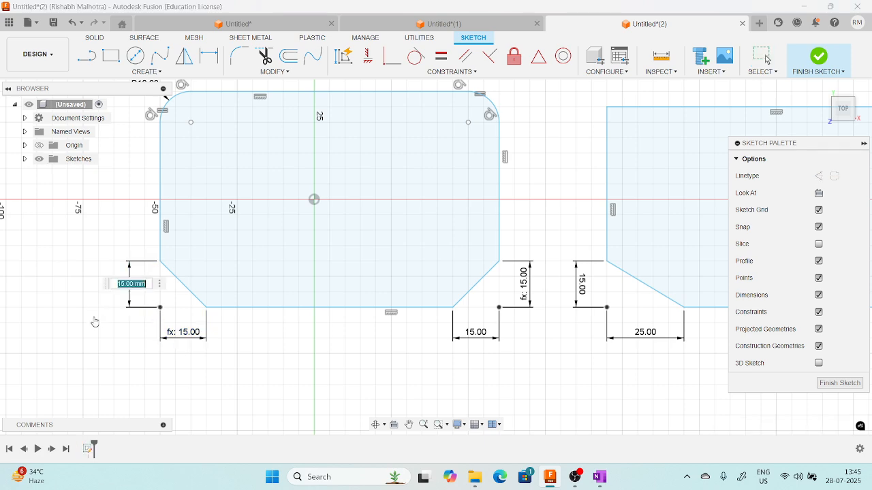
pyautogui.write('10')
pyautogui.press('Return')
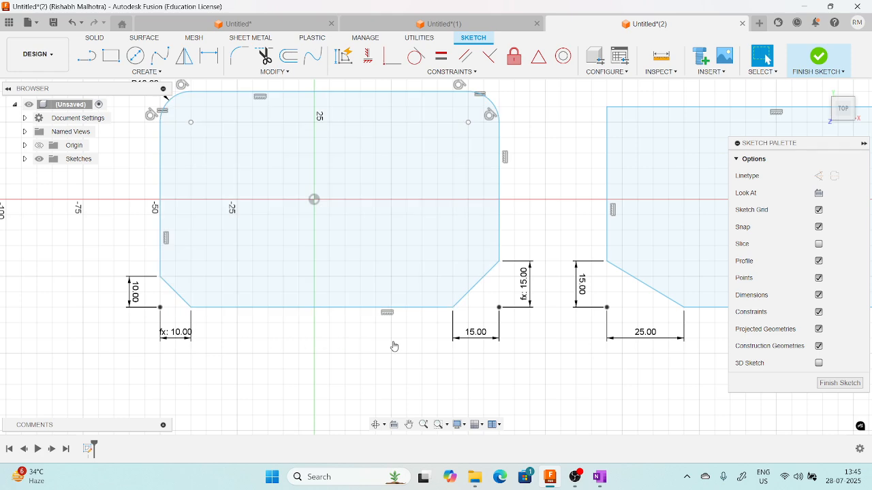
# Step: Sketch a horizontal line about 70 mm long above the rectangles and continue it with a tangent arc curving downward from its right end
pyautogui.moveTo(523, 351); pyautogui.dragTo(407, 348, button='middle')
pyautogui.scroll(-1, 438, 319)
pyautogui.scroll(-1, 439, 295)
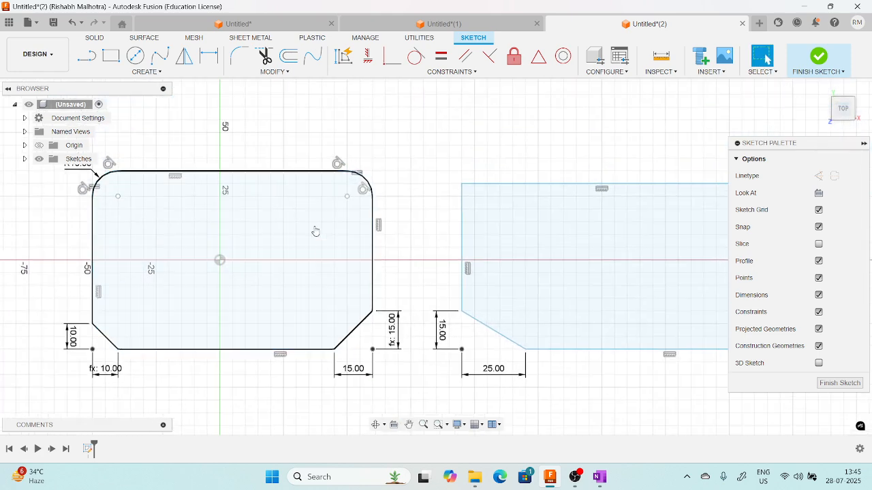
pyautogui.click(275, 71)
pyautogui.moveTo(263, 99)
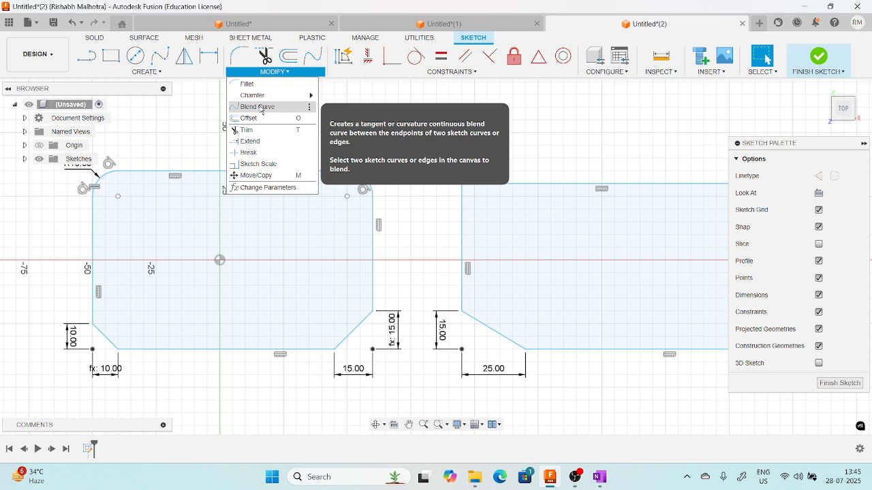
pyautogui.scroll(-1, 407, 216)
pyautogui.moveTo(417, 173); pyautogui.dragTo(367, 275, button='middle')
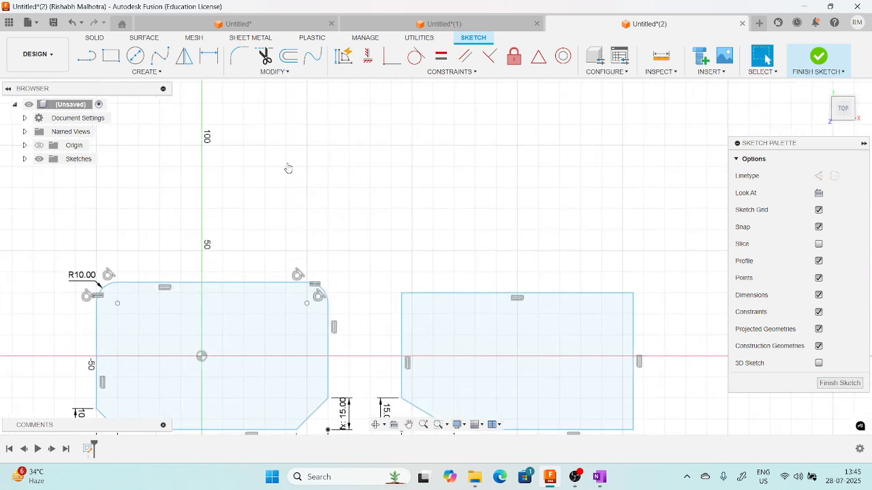
pyautogui.click(87, 56)
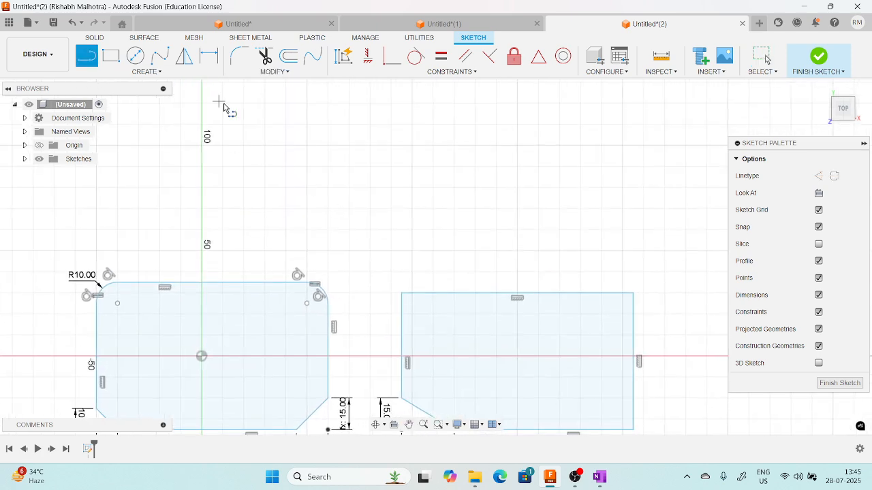
pyautogui.click(307, 125)
pyautogui.click(455, 124)
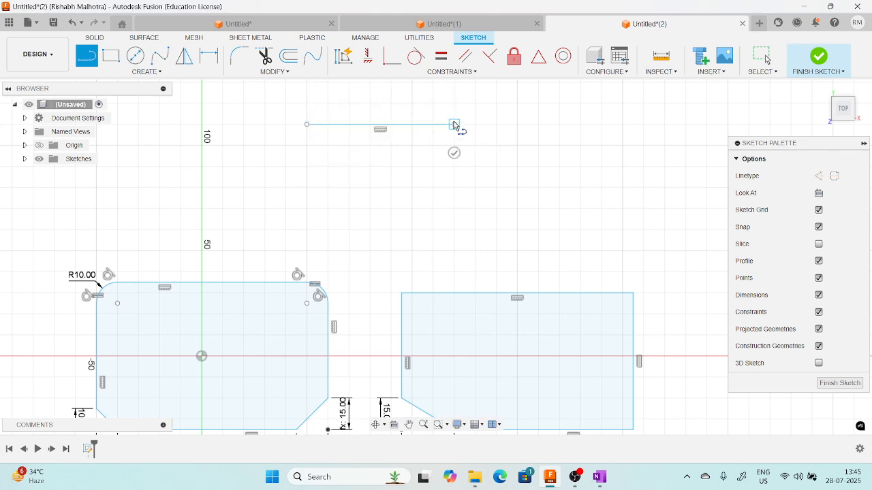
pyautogui.moveTo(454, 125)
pyautogui.mouseDown()
pyautogui.moveTo(504, 185)
pyautogui.moveTo(546, 196)
pyautogui.mouseUp()
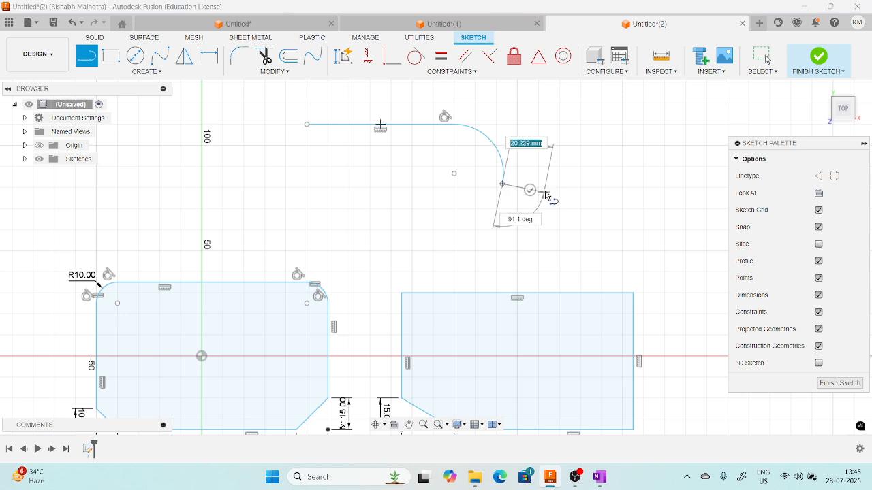
pyautogui.press('Escape')
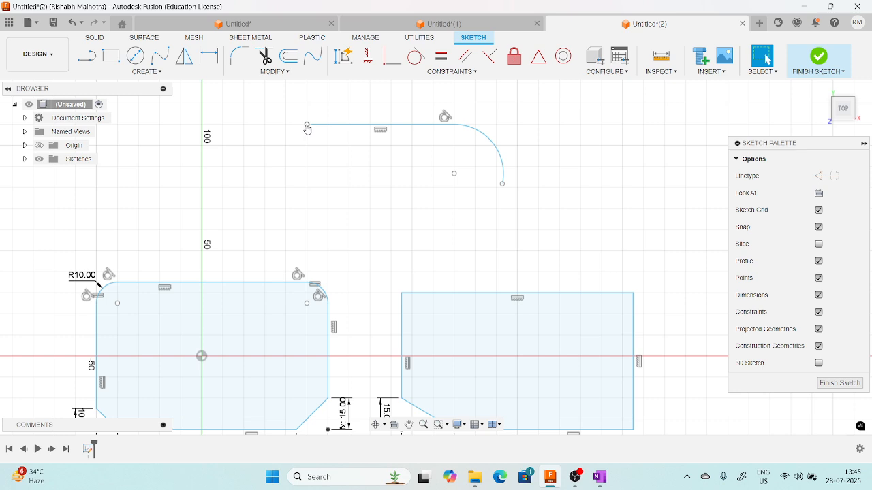
# Step: Connect the horizontal line's free left end to the arc's lower end with a tangent Blend Curve, closing the shape
pyautogui.click(275, 72)
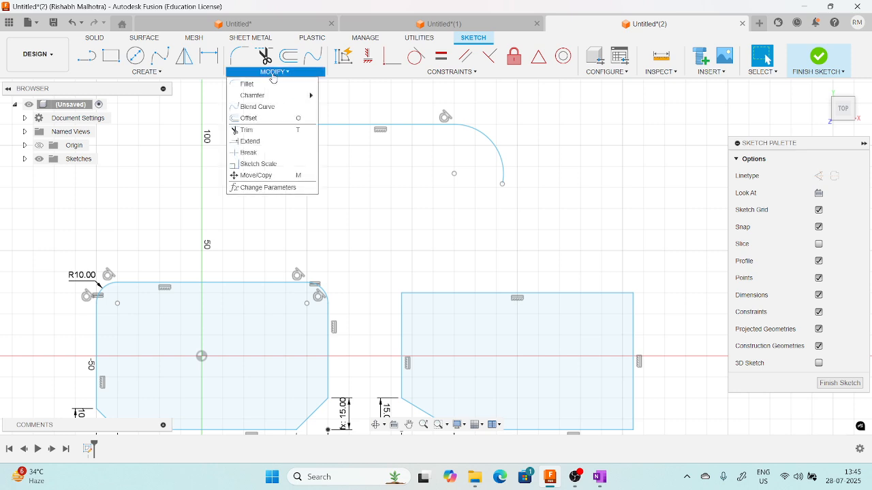
pyautogui.click(265, 108)
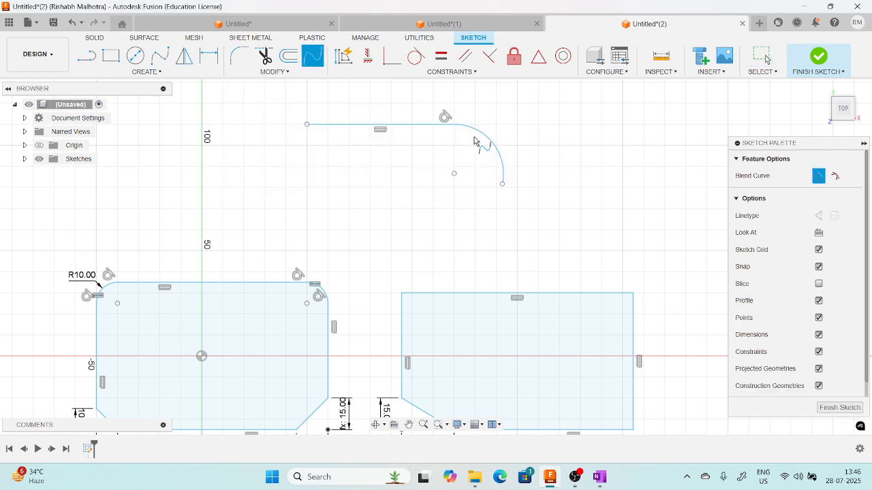
pyautogui.click(421, 125)
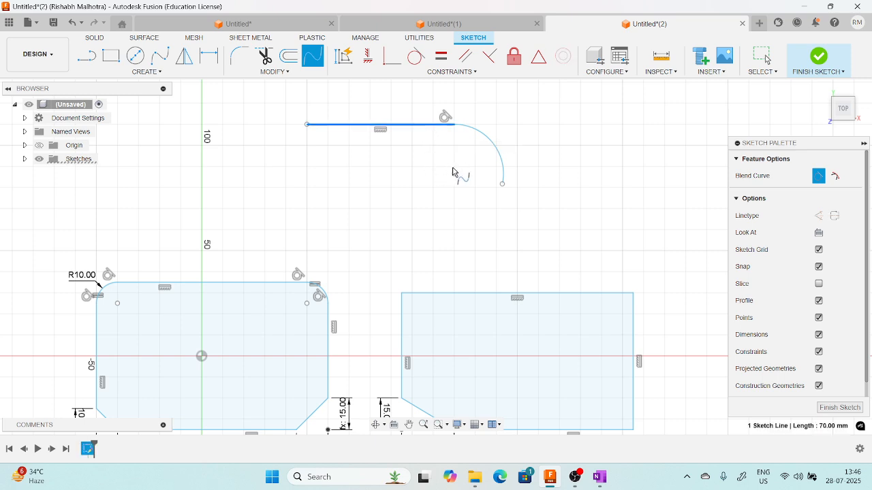
pyautogui.click(503, 186)
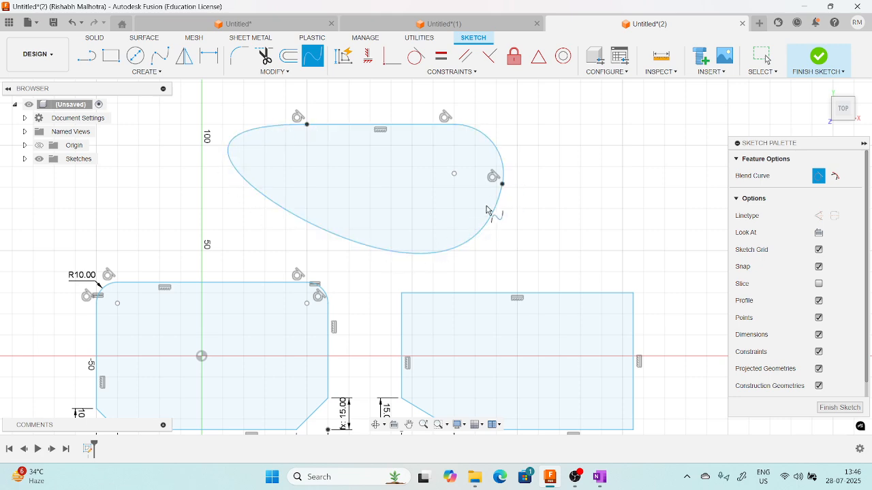
# Step: Offset the closed blend curve profile inward by 2 mm on one side with chain selection on
pyautogui.click(276, 73)
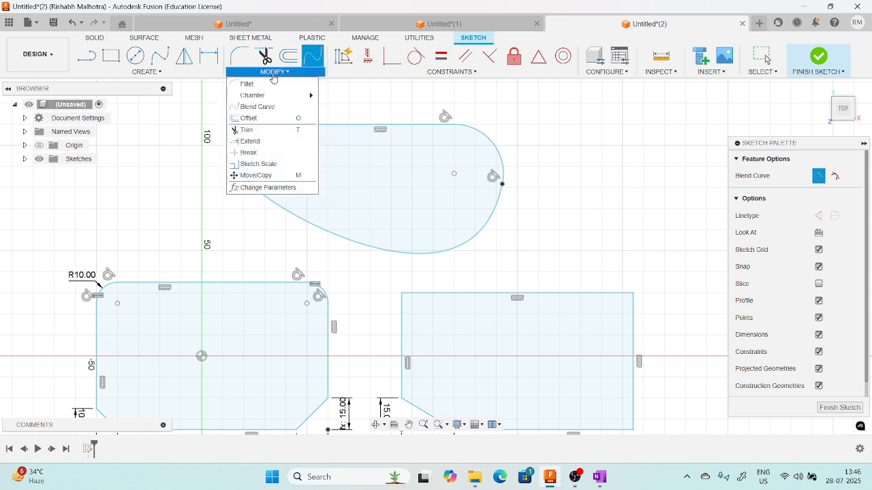
pyautogui.click(258, 118)
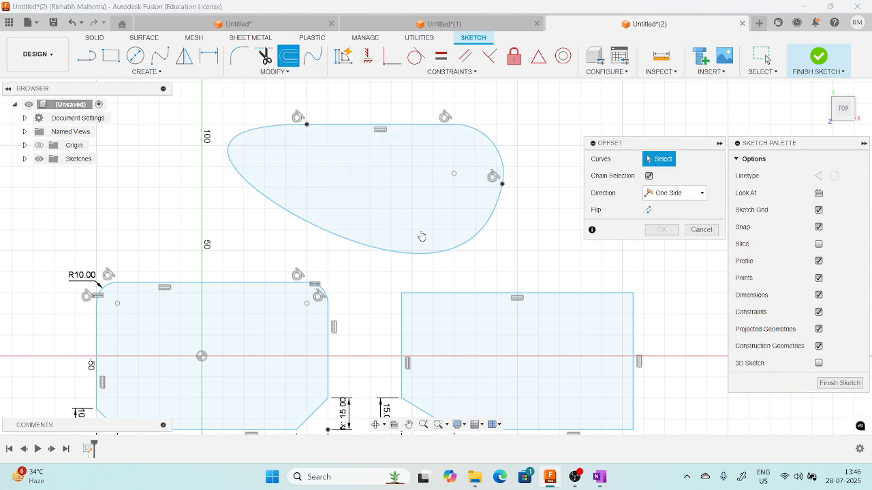
pyautogui.scroll(-2, 421, 235)
pyautogui.scroll(3, 440, 186)
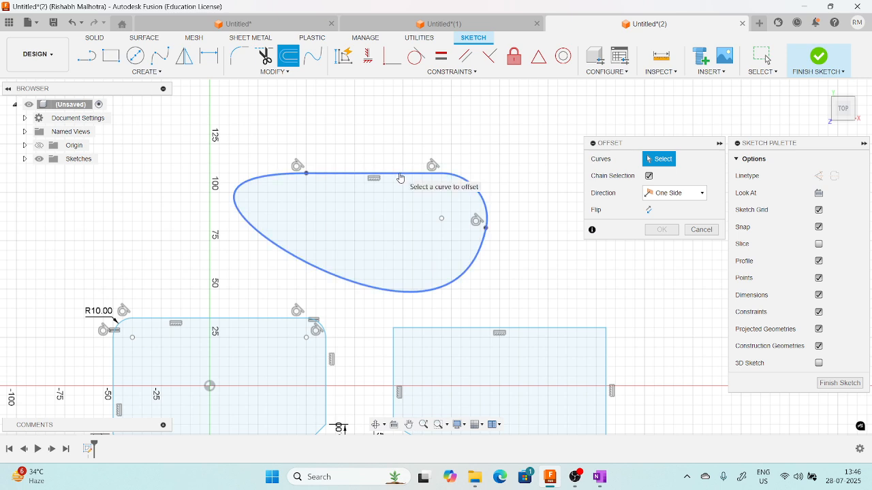
pyautogui.click(402, 174)
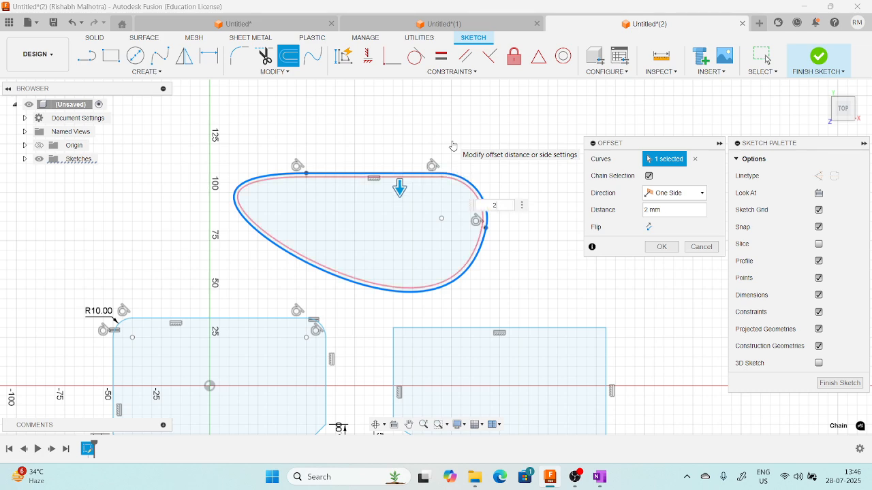
pyautogui.click(662, 246)
pyautogui.scroll(6, 454, 200)
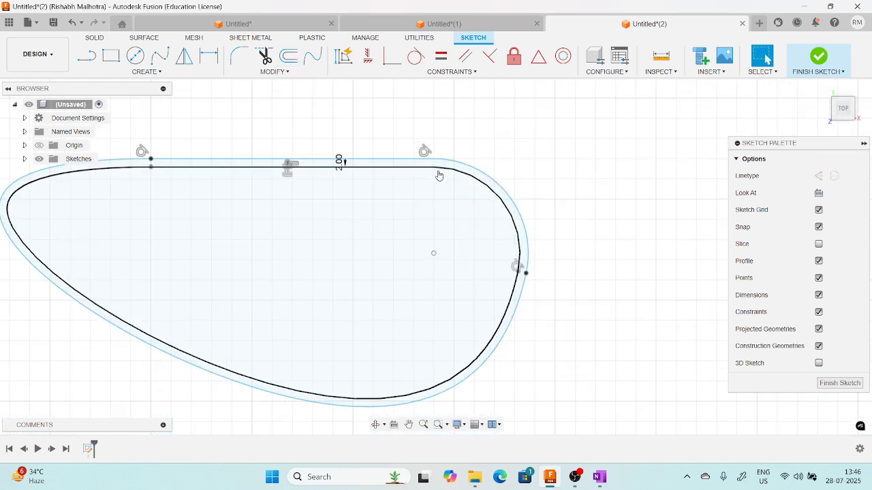
pyautogui.scroll(-5, 430, 198)
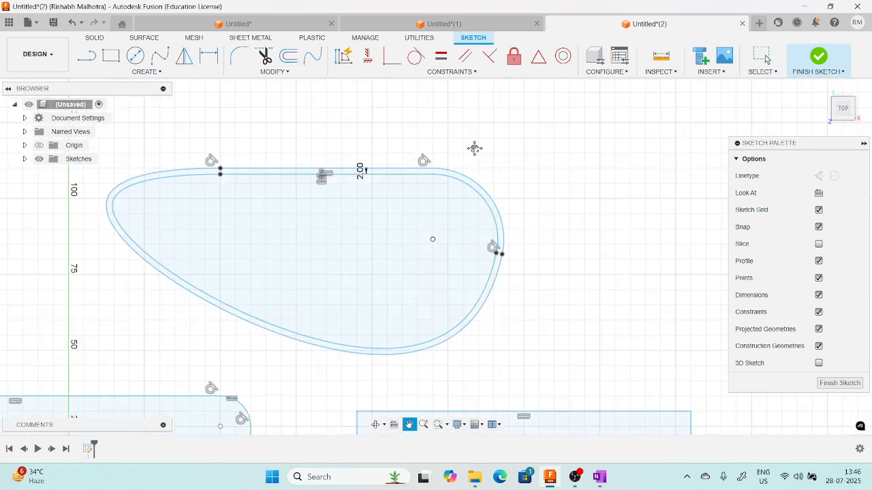
pyautogui.moveTo(475, 148); pyautogui.dragTo(509, 157, button='middle')
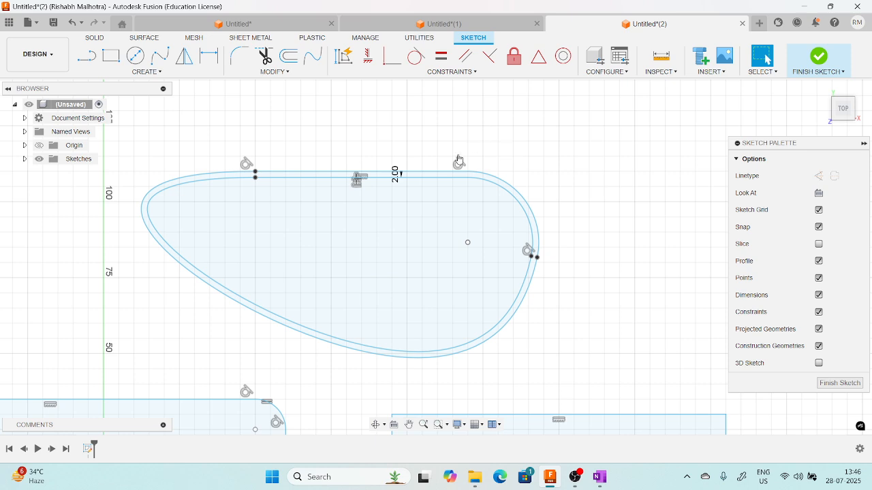
pyautogui.moveTo(410, 155); pyautogui.dragTo(444, 155, button='middle')
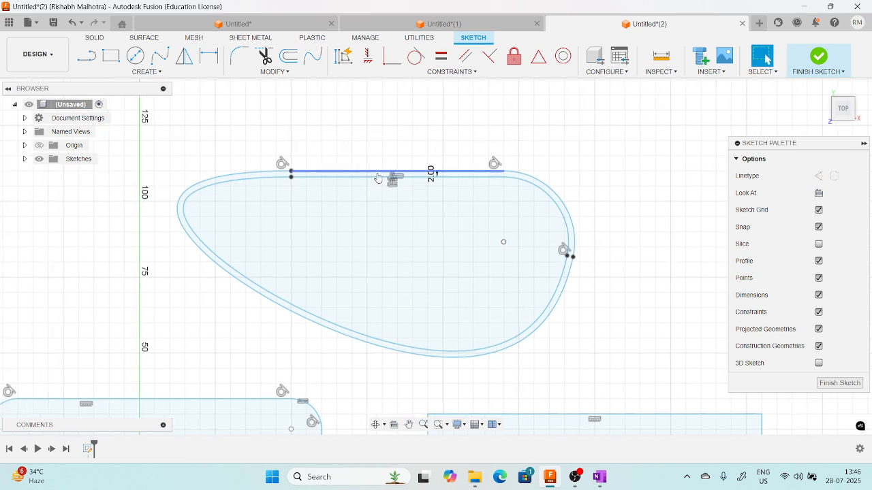
# Step: Sketch two separate diagonal lines crossing in an X in the empty area right of the offset shape
pyautogui.click(275, 73)
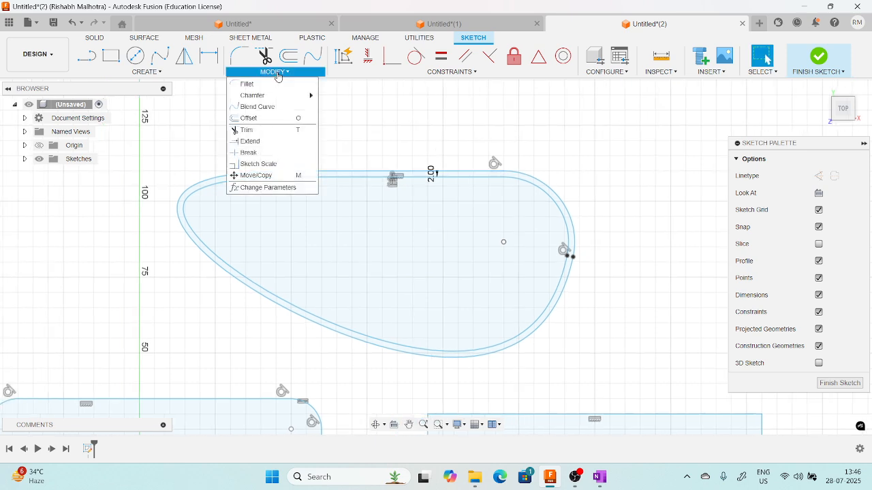
pyautogui.click(427, 143)
pyautogui.scroll(-5, 427, 145)
pyautogui.moveTo(503, 225)
pyautogui.mouseDown(button='middle')
pyautogui.moveTo(445, 201)
pyautogui.moveTo(395, 208)
pyautogui.mouseUp(button='middle')
pyautogui.scroll(1, 482, 225)
pyautogui.scroll(2, 444, 268)
pyautogui.moveTo(465, 257); pyautogui.dragTo(460, 242, button='middle')
pyautogui.moveTo(452, 187); pyautogui.dragTo(421, 275, button='middle')
pyautogui.click(87, 57)
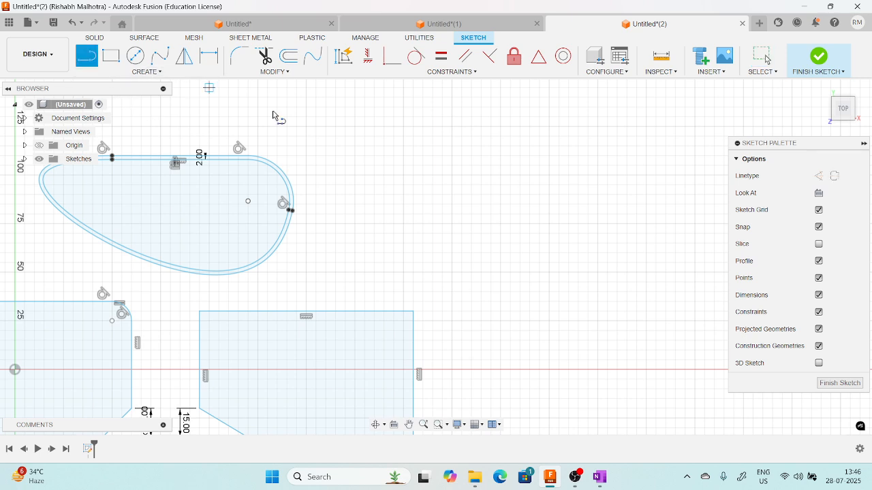
pyautogui.click(404, 156)
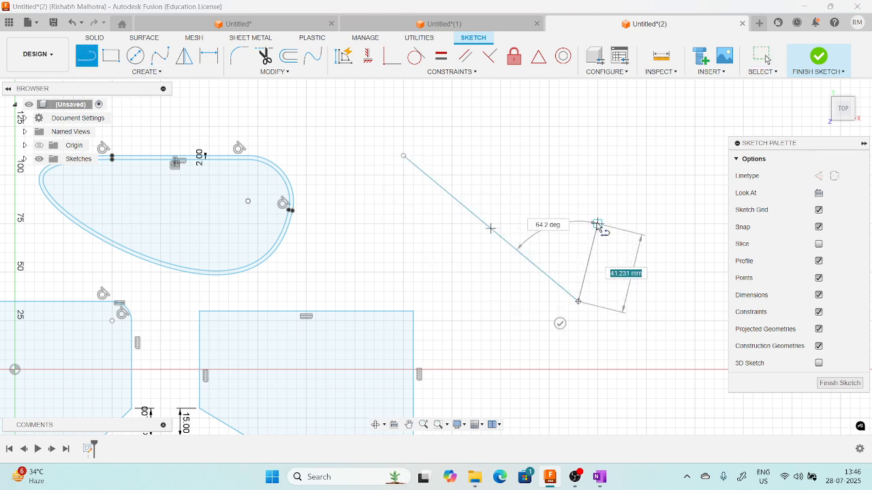
pyautogui.press('Escape')
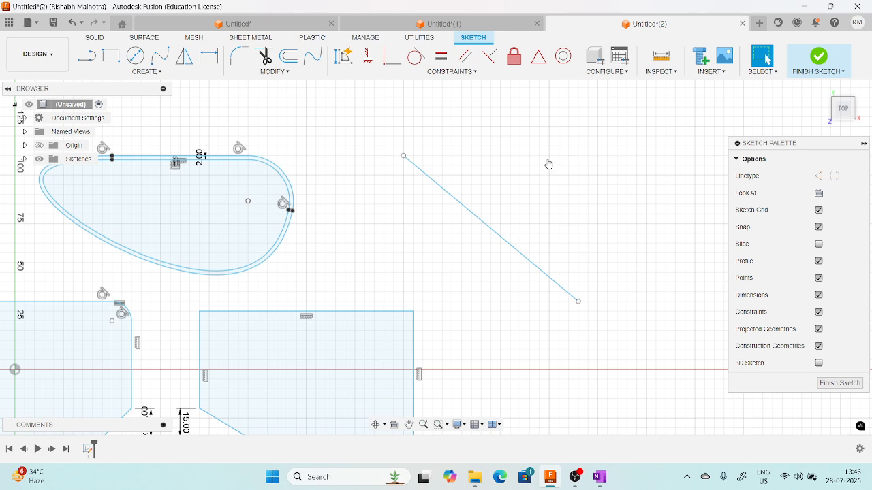
pyautogui.press('l')
pyautogui.click(549, 165)
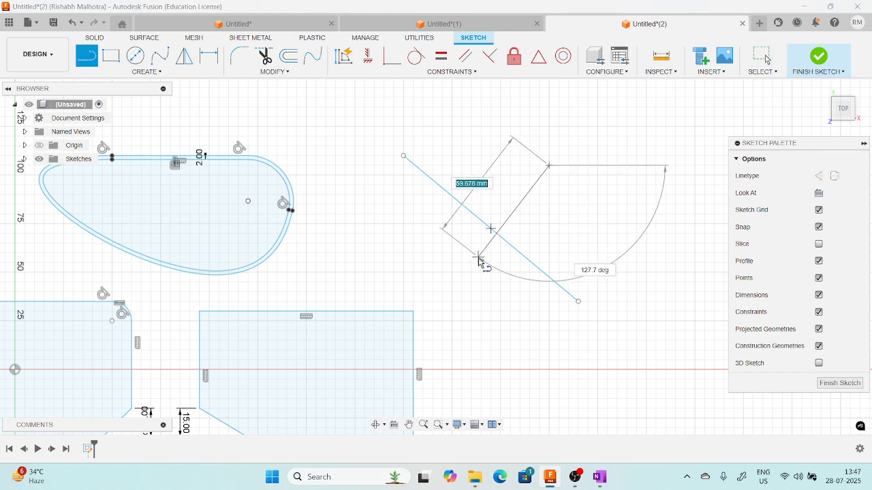
pyautogui.click(452, 292)
pyautogui.press('Escape')
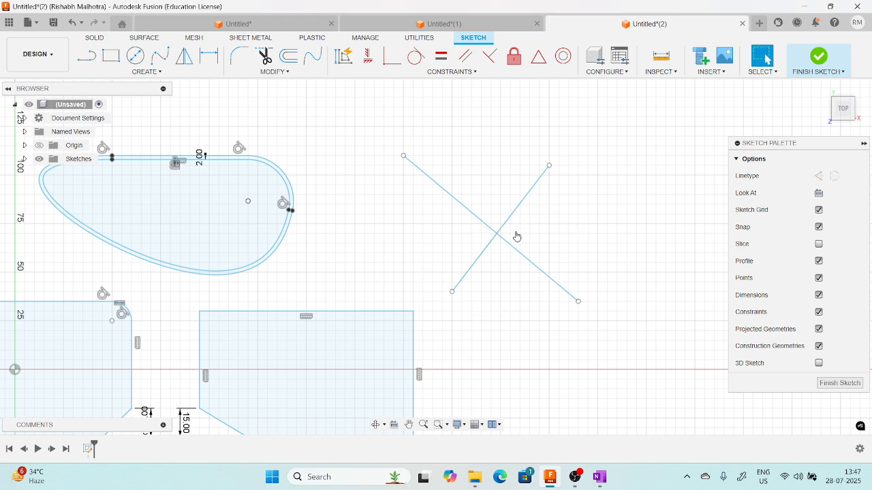
# Step: Join the upper endpoints of the two crossing lines with a line to close a triangle above their intersection
pyautogui.scroll(1, 517, 236)
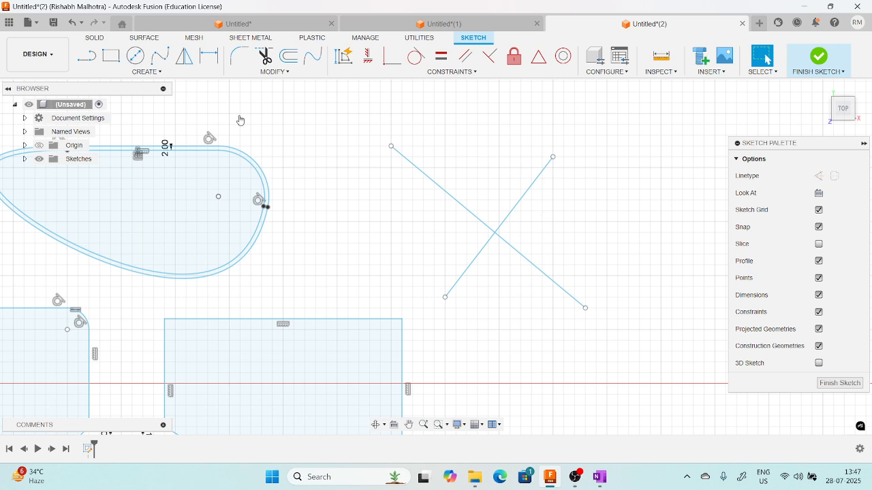
pyautogui.click(86, 56)
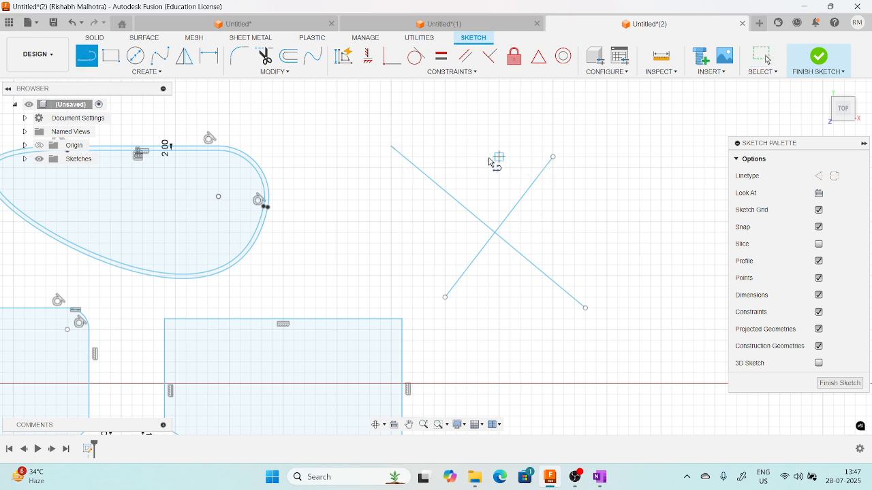
pyautogui.click(553, 156)
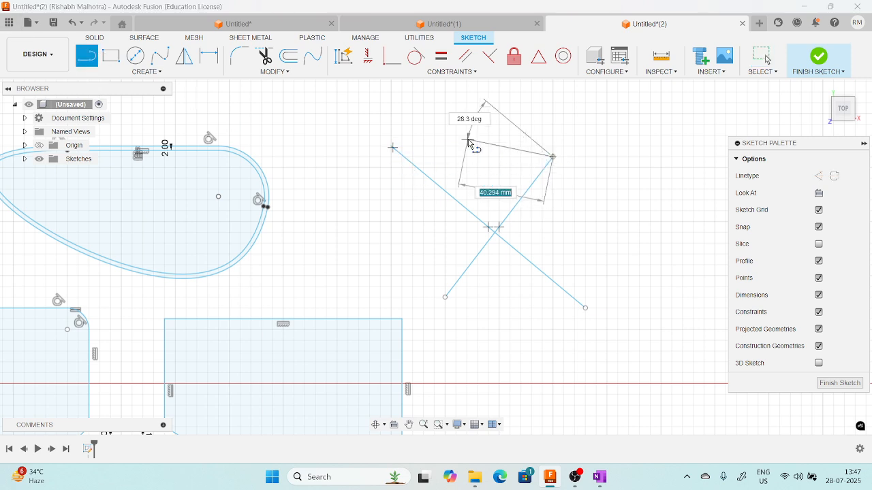
pyautogui.click(393, 147)
pyautogui.press('Escape')
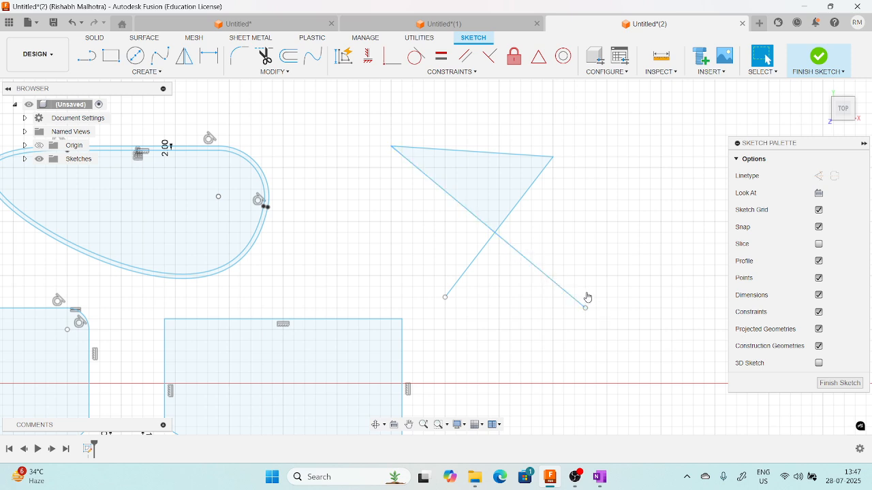
pyautogui.moveTo(557, 227); pyautogui.dragTo(556, 229, button='middle')
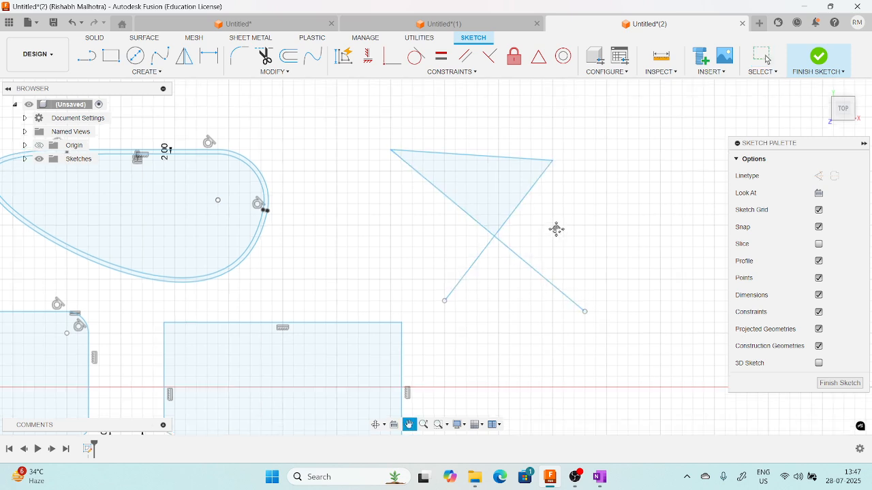
# Step: Trim away both line tails below the intersection of the crossing lines, leaving only the closed triangle
pyautogui.click(270, 71)
pyautogui.click(252, 130)
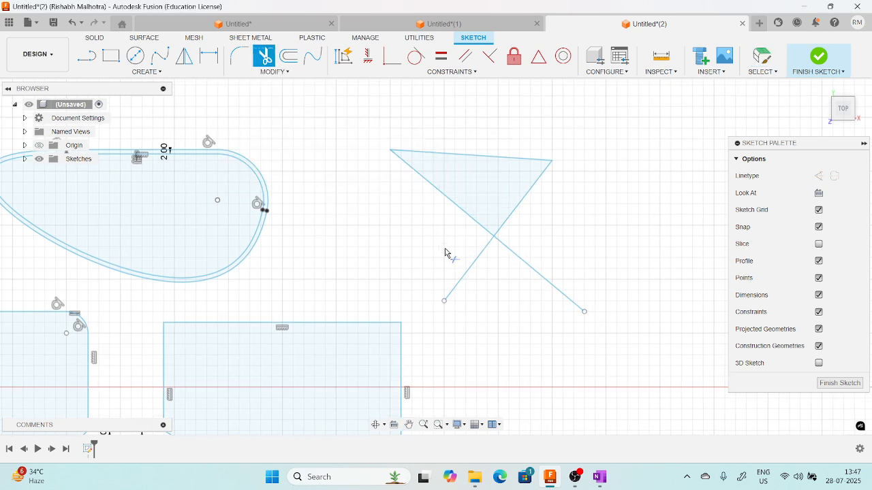
pyautogui.click(481, 270)
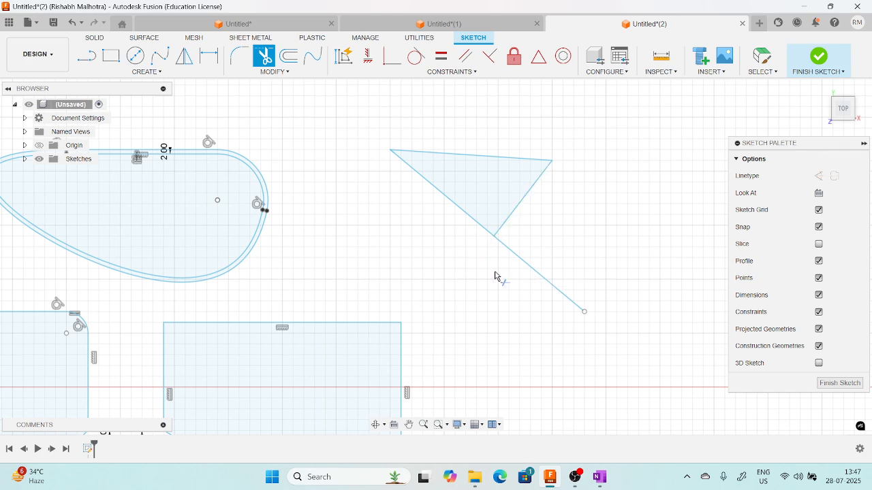
pyautogui.click(539, 261)
pyautogui.moveTo(566, 231); pyautogui.dragTo(509, 244, button='middle')
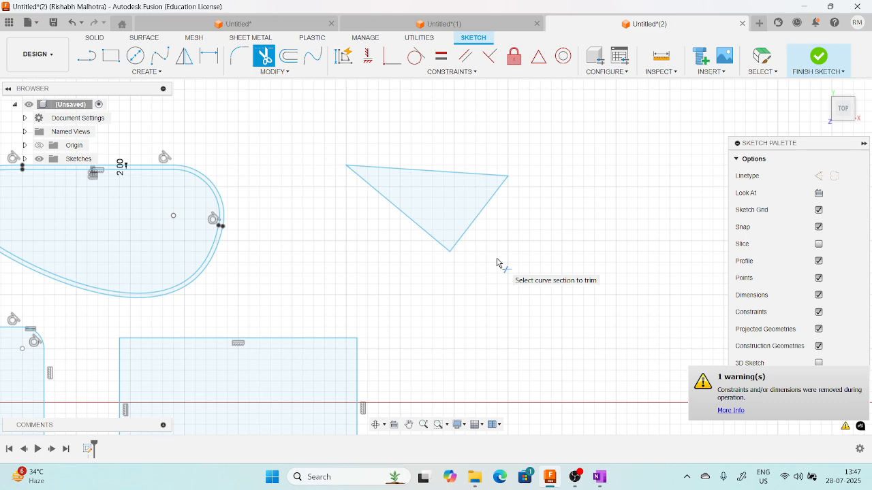
pyautogui.click(276, 71)
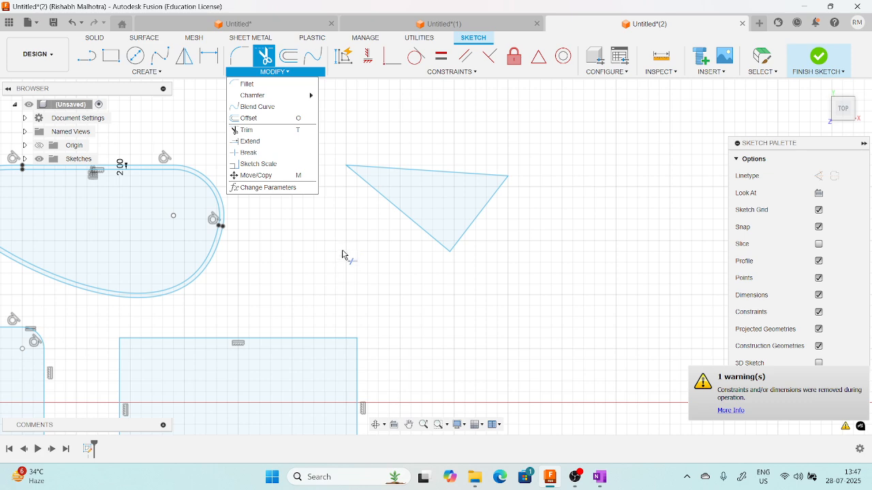
pyautogui.press('Escape')
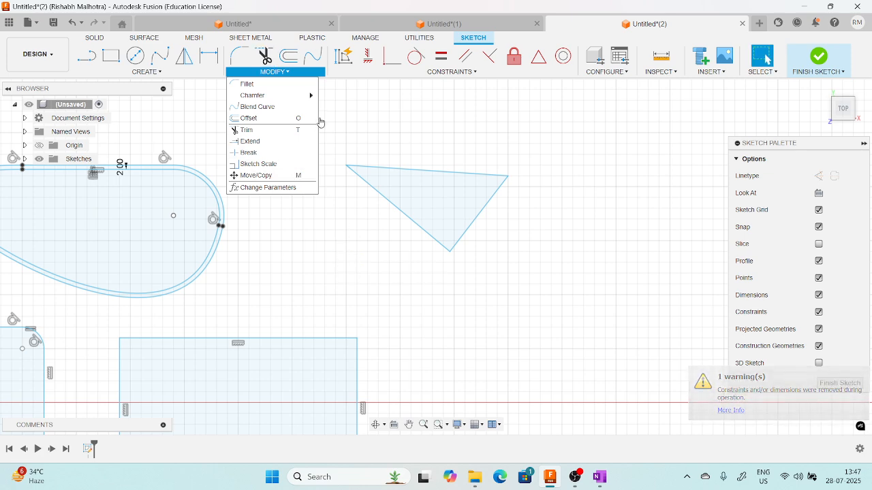
pyautogui.click(386, 130)
# Step: Sketch a diagonal line about 67 mm long right of the triangle, plus a shorter separate line pointing toward its middle
pyautogui.click(86, 56)
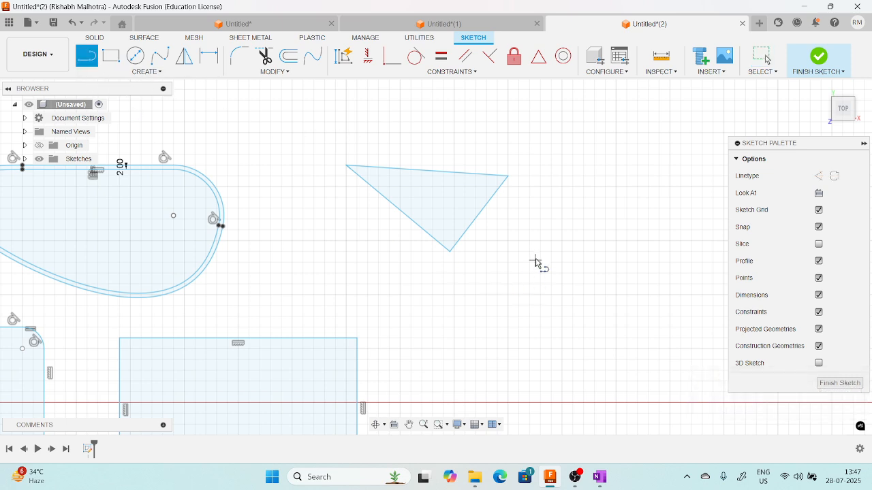
pyautogui.click(591, 156)
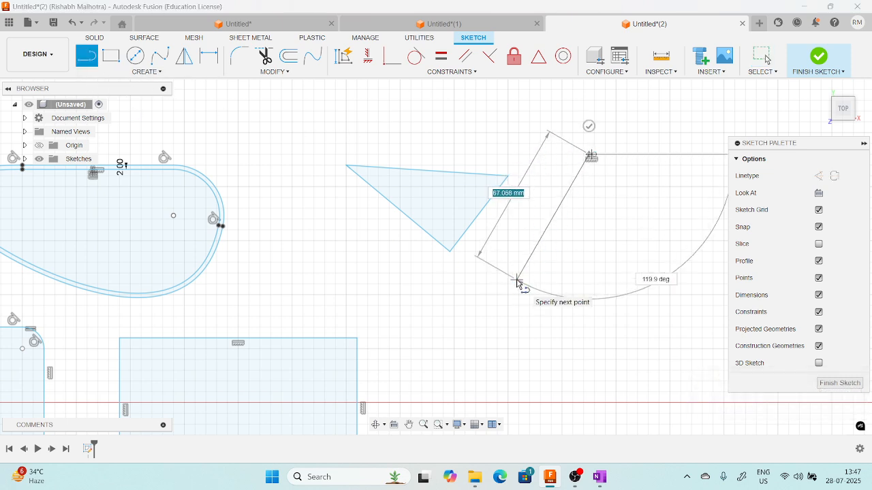
pyautogui.click(517, 280)
pyautogui.press('Escape')
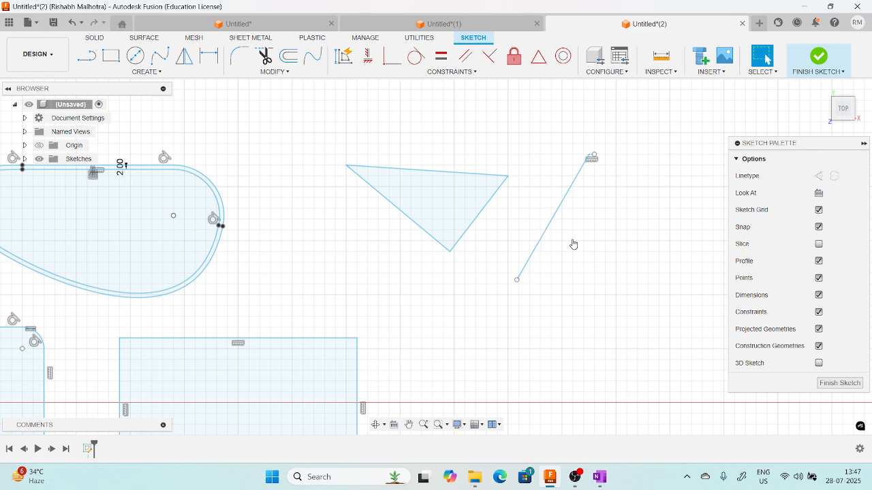
pyautogui.press('l')
pyautogui.click(660, 269)
pyautogui.click(606, 226)
pyautogui.press('Escape')
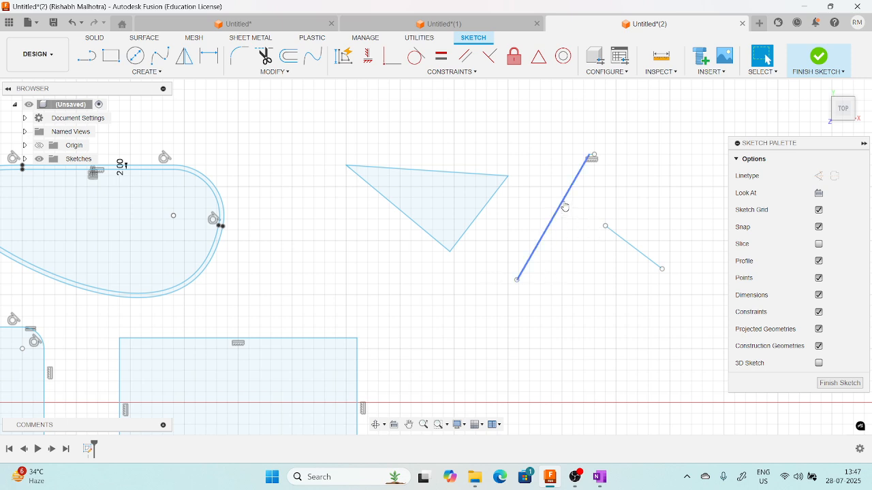
# Step: Extend the shorter line until it meets the long diagonal line
pyautogui.click(279, 72)
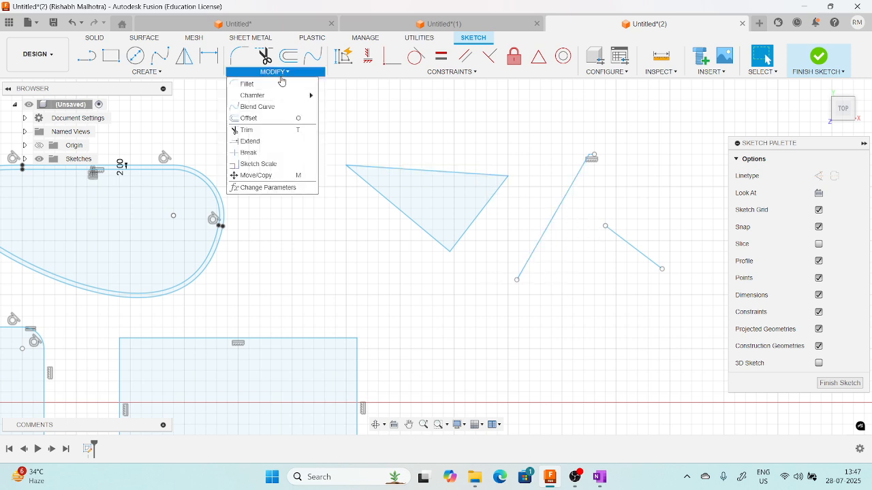
pyautogui.click(244, 141)
pyautogui.click(622, 239)
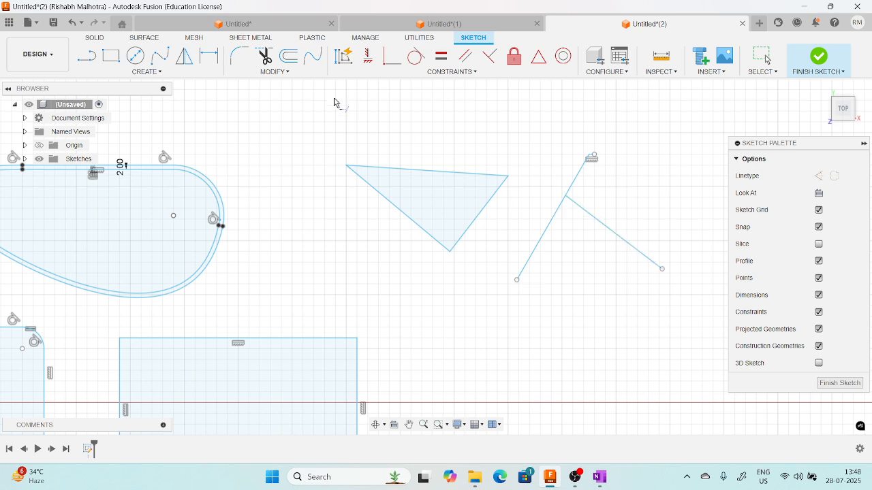
# Step: Trim the portion of the long diagonal line above its junction with the extended line
pyautogui.click(274, 72)
pyautogui.click(244, 129)
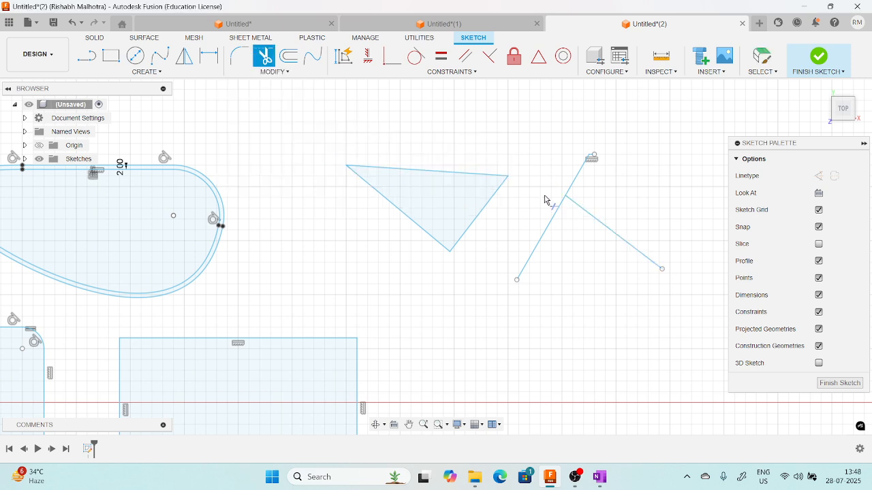
pyautogui.click(577, 180)
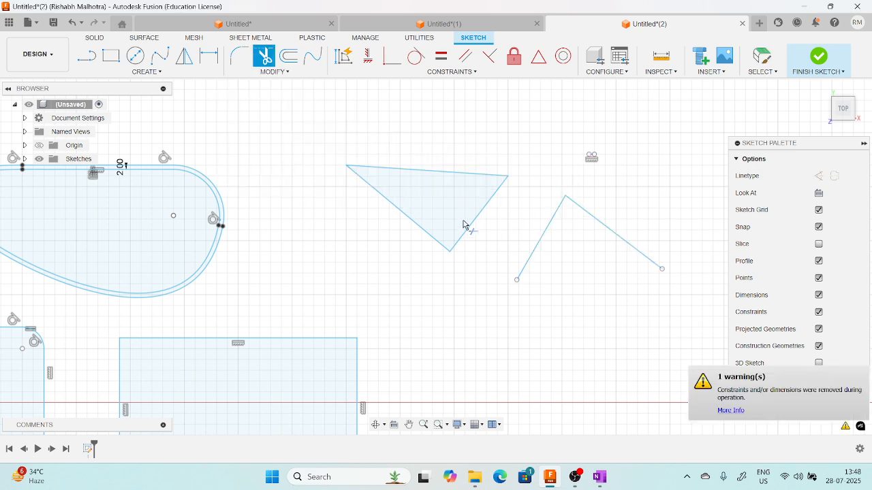
pyautogui.click(275, 73)
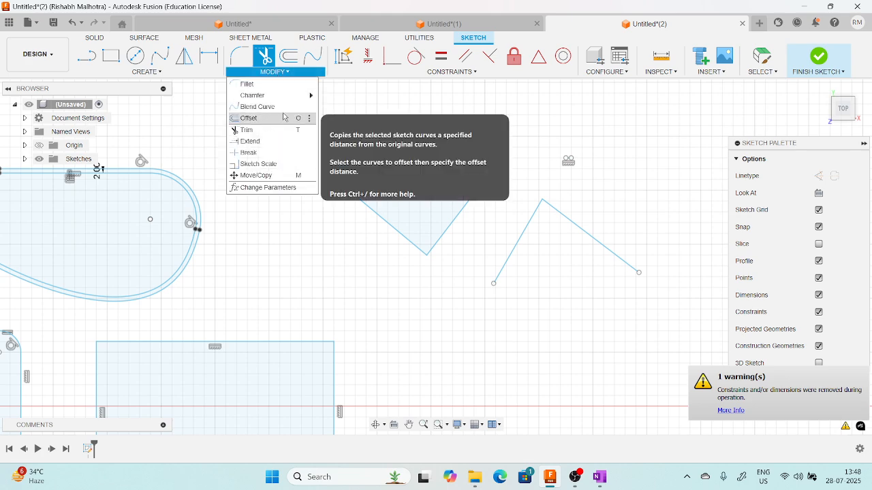
pyautogui.click(259, 154)
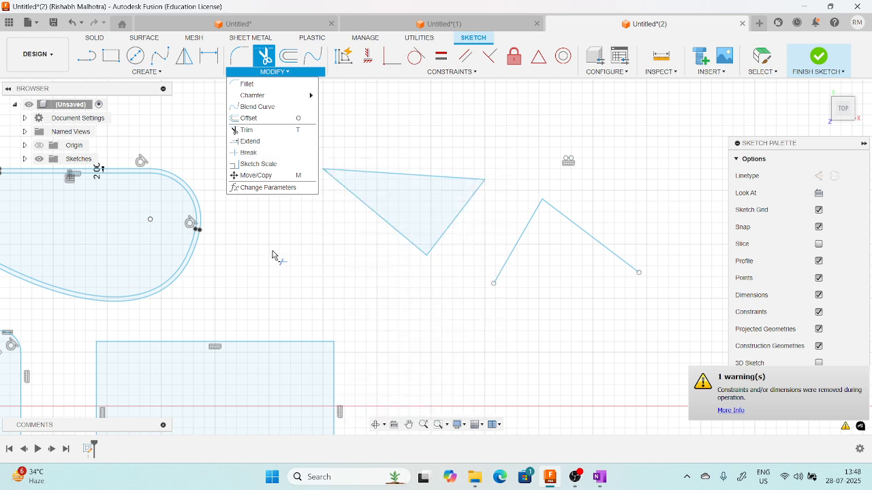
pyautogui.press('Escape')
# Step: Sketch a circle centred just outside the second rectangle's right edge, large enough to cross its top and right edges
pyautogui.scroll(-2, 274, 248)
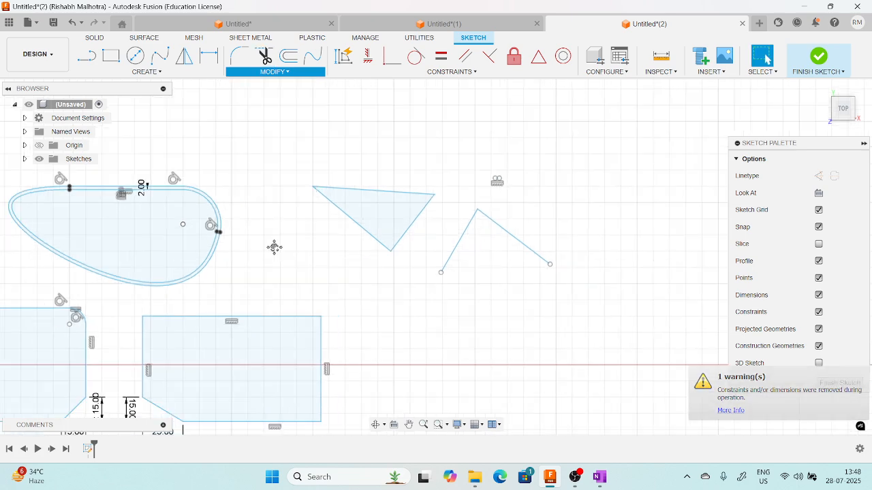
pyautogui.moveTo(275, 248); pyautogui.dragTo(485, 298, button='middle')
pyautogui.doubleClick(411, 304)
pyautogui.scroll(1, 277, 278)
pyautogui.scroll(1, 331, 270)
pyautogui.moveTo(276, 279)
pyautogui.mouseDown(button='middle')
pyautogui.moveTo(358, 281)
pyautogui.moveTo(303, 138)
pyautogui.mouseUp(button='middle')
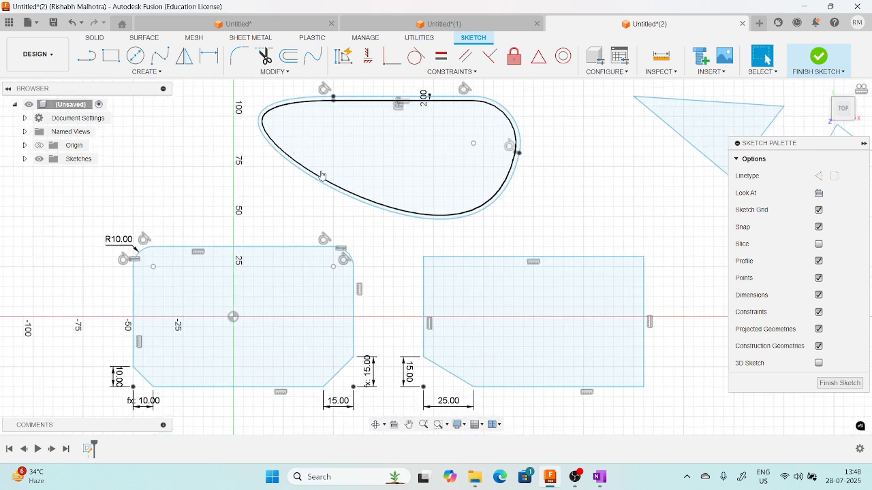
pyautogui.moveTo(597, 289); pyautogui.dragTo(424, 273, button='middle')
pyautogui.scroll(2, 385, 246)
pyautogui.scroll(-1, 348, 246)
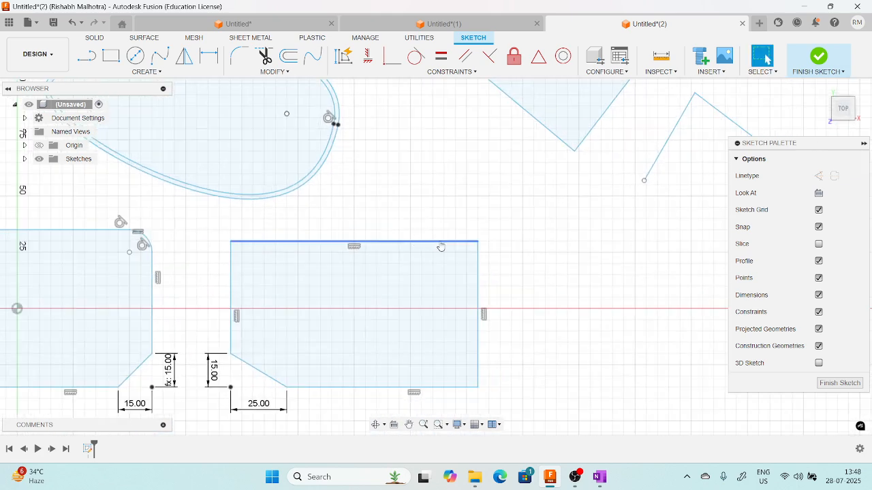
pyautogui.scroll(1, 441, 246)
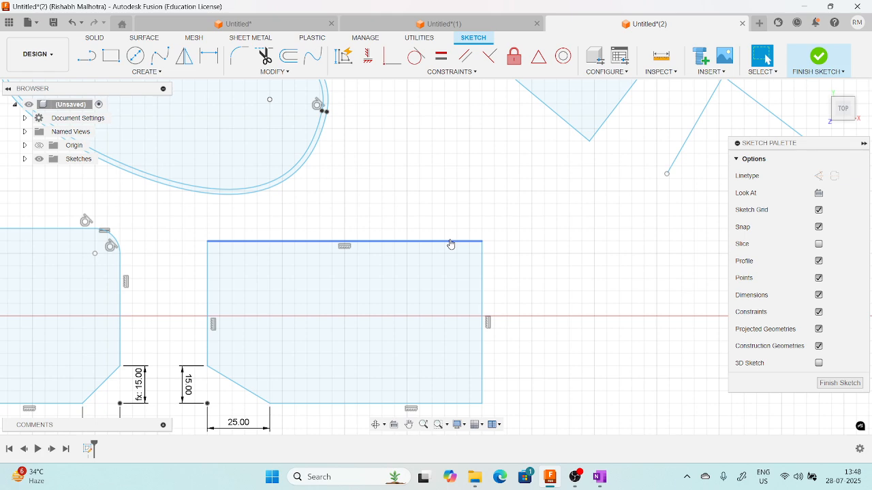
pyautogui.press('c')
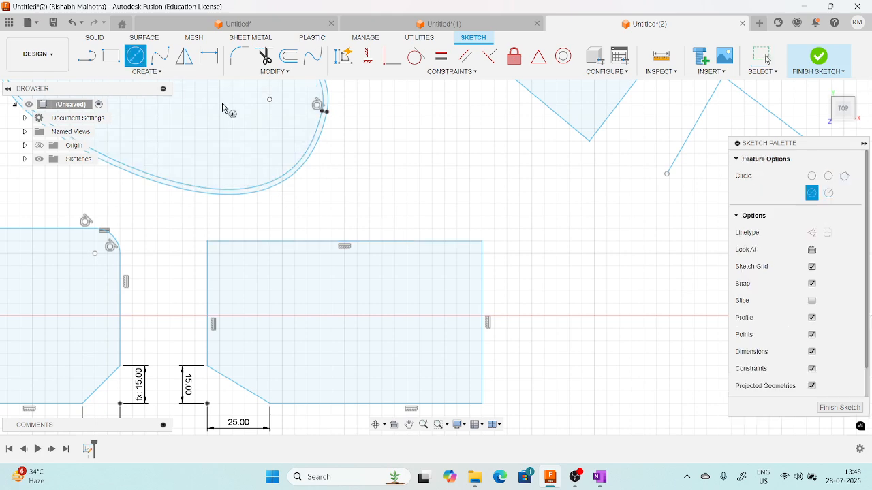
pyautogui.click(532, 254)
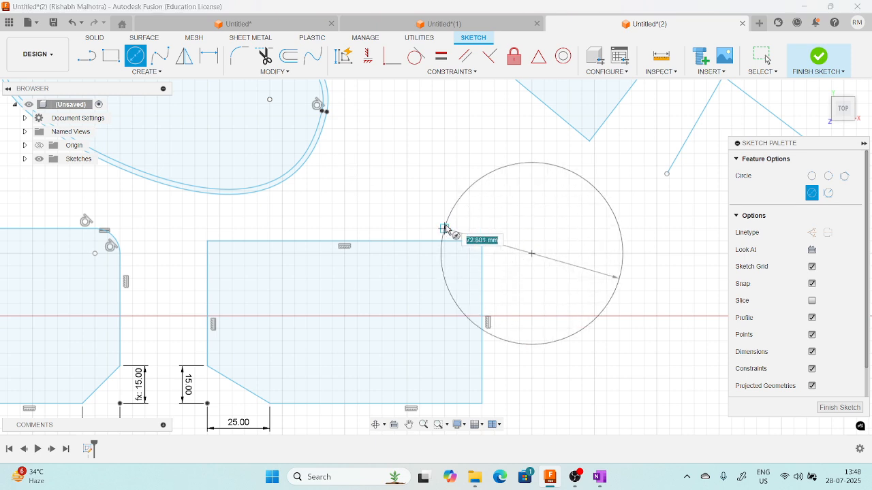
pyautogui.click(412, 222)
pyautogui.moveTo(496, 209); pyautogui.dragTo(505, 227, button='middle')
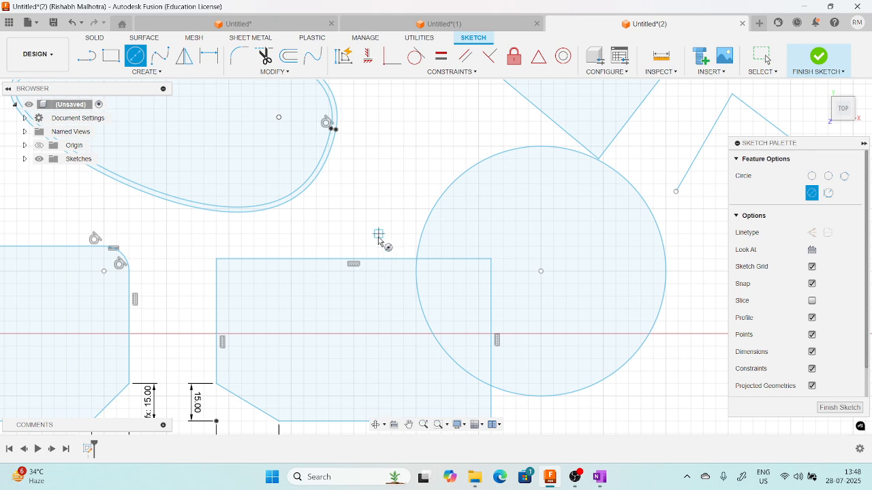
pyautogui.press('Escape')
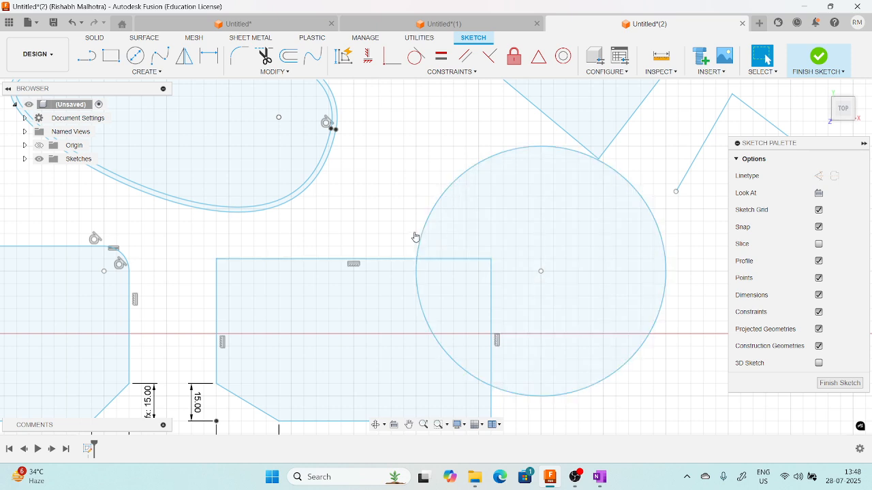
# Step: Break the second rectangle's top edge where it crosses the circle
pyautogui.click(281, 73)
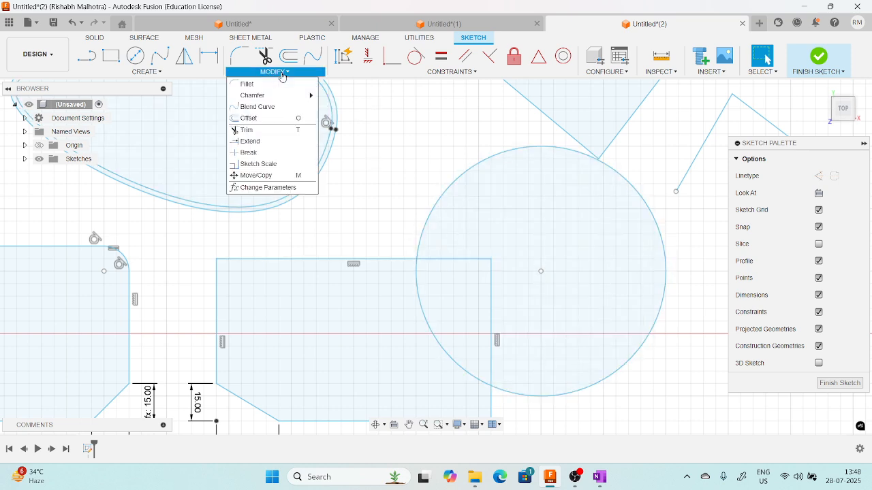
pyautogui.click(257, 153)
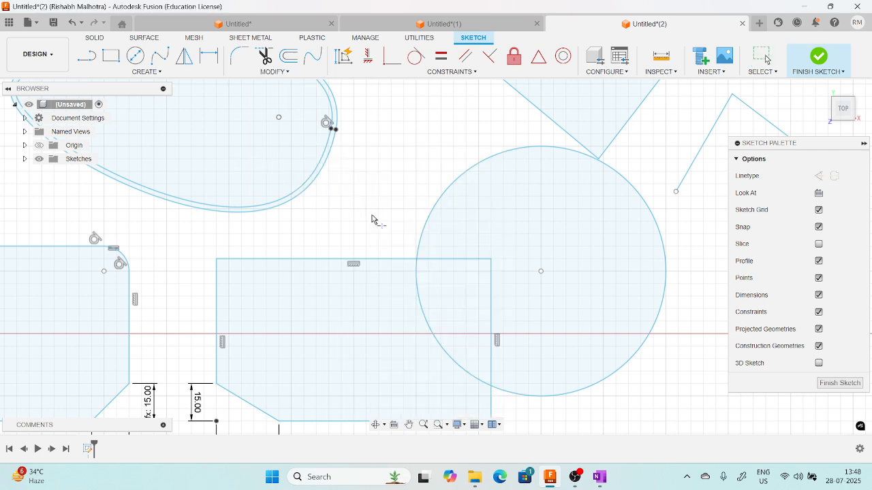
pyautogui.click(434, 259)
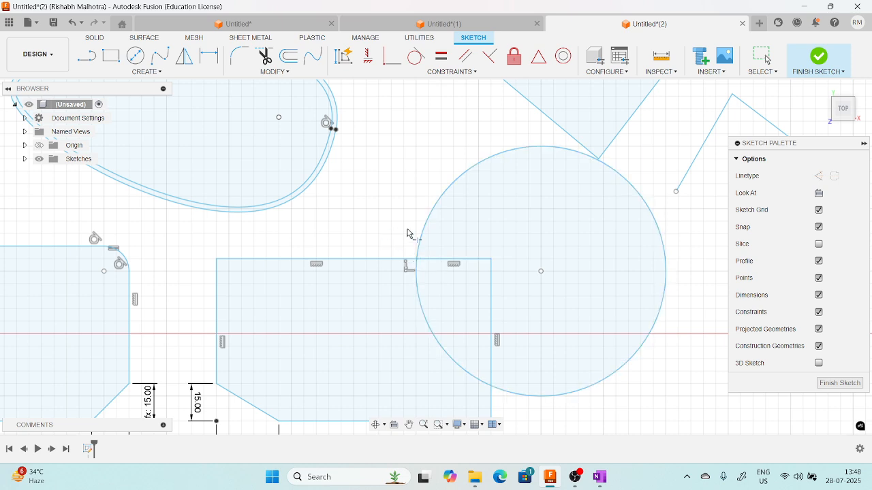
pyautogui.press('Escape')
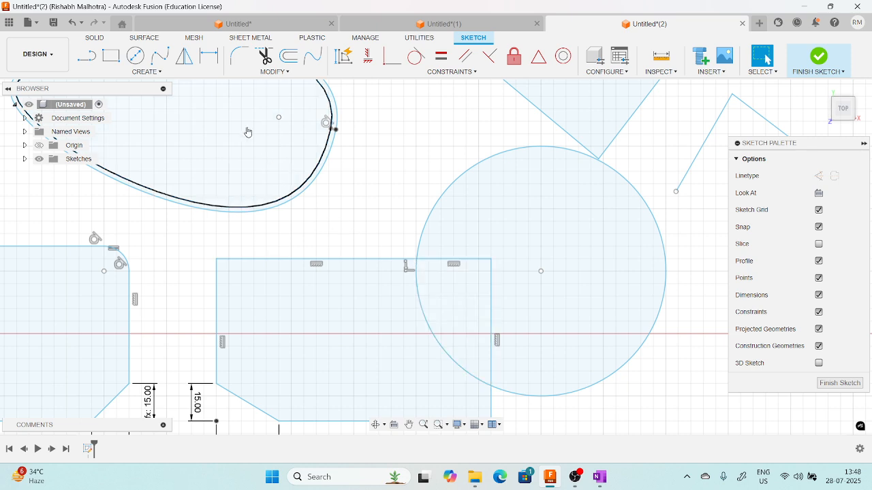
# Step: Stretch the triangle by pulling its top edge upward until that edge is about 111 mm long
pyautogui.click(269, 75)
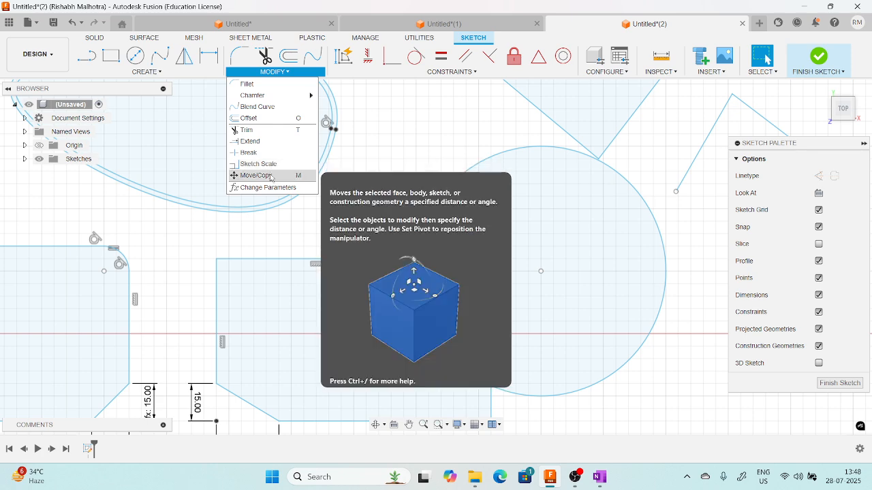
pyautogui.scroll(-1, 418, 183)
pyautogui.click(420, 182)
pyautogui.scroll(-5, 433, 185)
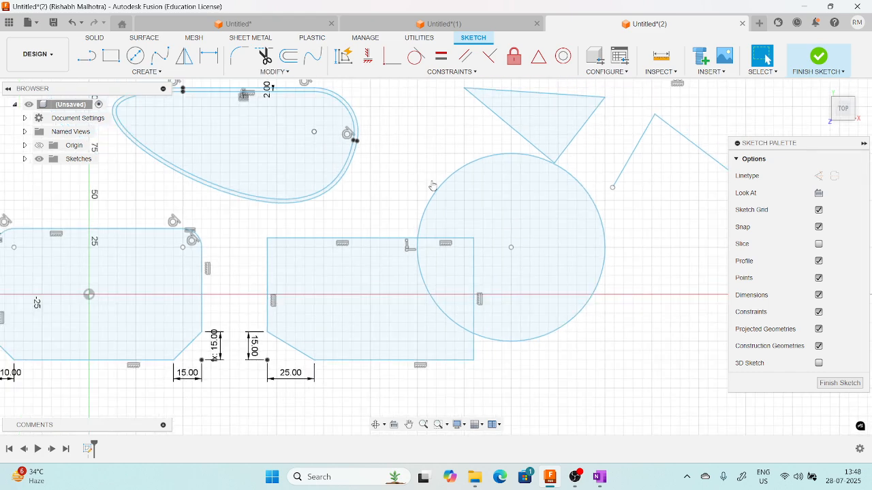
pyautogui.moveTo(450, 178); pyautogui.dragTo(425, 242, button='middle')
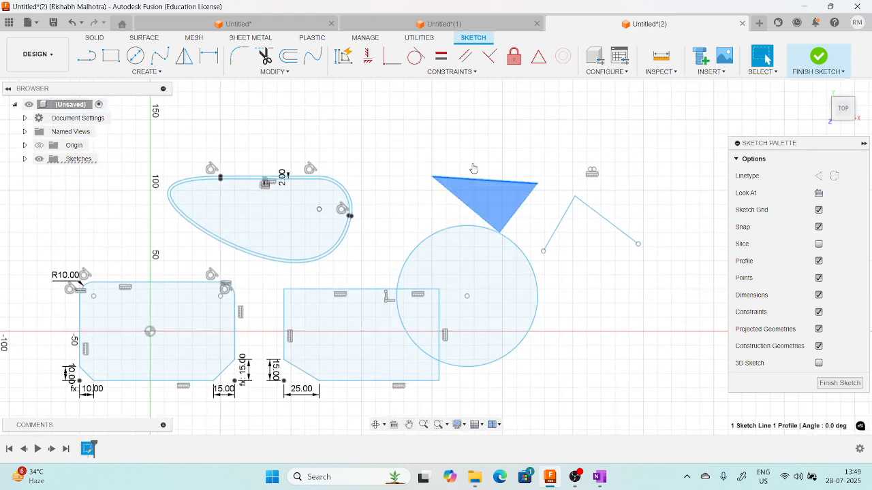
pyautogui.moveTo(489, 192)
pyautogui.mouseDown()
pyautogui.moveTo(490, 173)
pyautogui.moveTo(478, 166)
pyautogui.moveTo(480, 174)
pyautogui.moveTo(477, 155)
pyautogui.mouseUp()
# Step: Move the triangle's top edge by -10 mm in X using Move/Copy
pyautogui.moveTo(434, 222); pyautogui.dragTo(436, 203, button='middle')
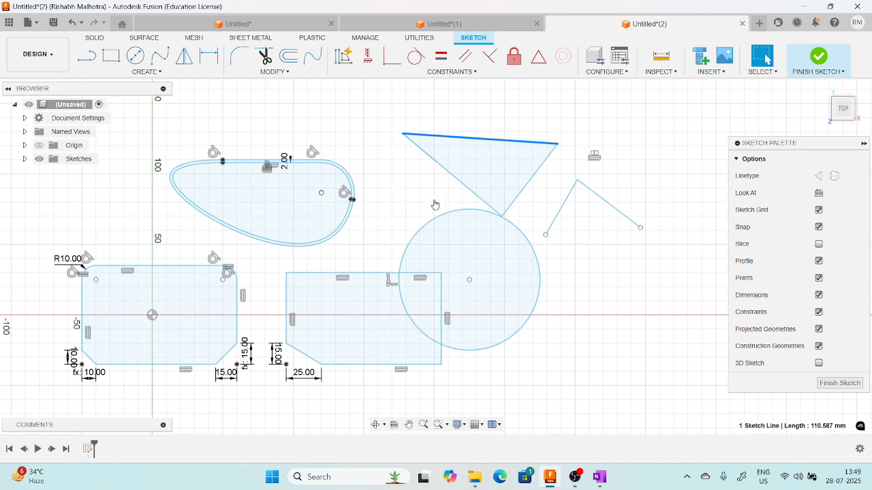
pyautogui.moveTo(383, 186); pyautogui.dragTo(390, 220, button='middle')
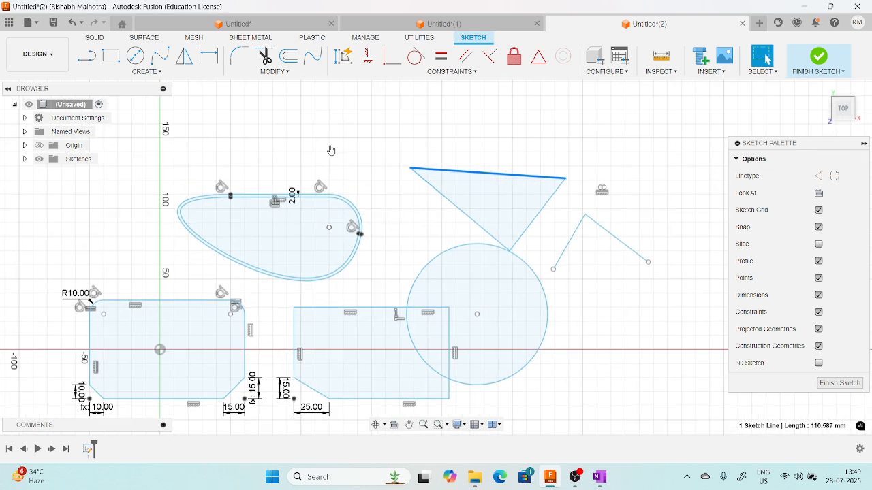
pyautogui.click(285, 71)
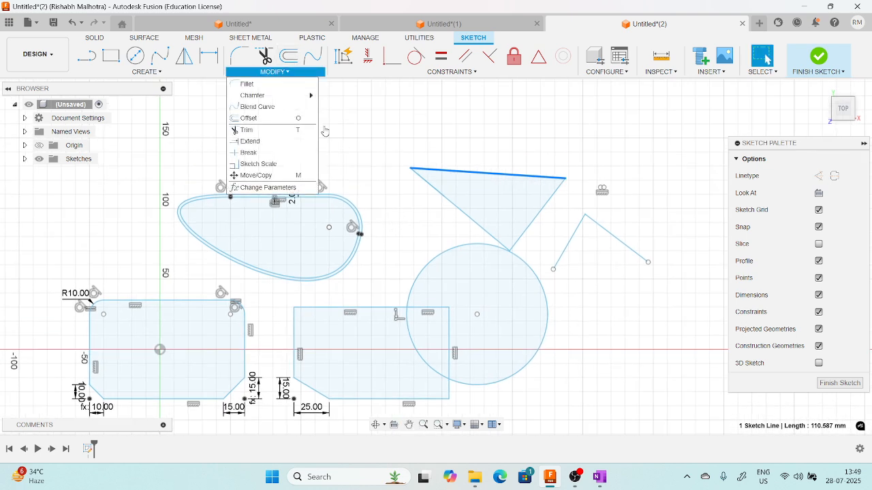
pyautogui.click(257, 176)
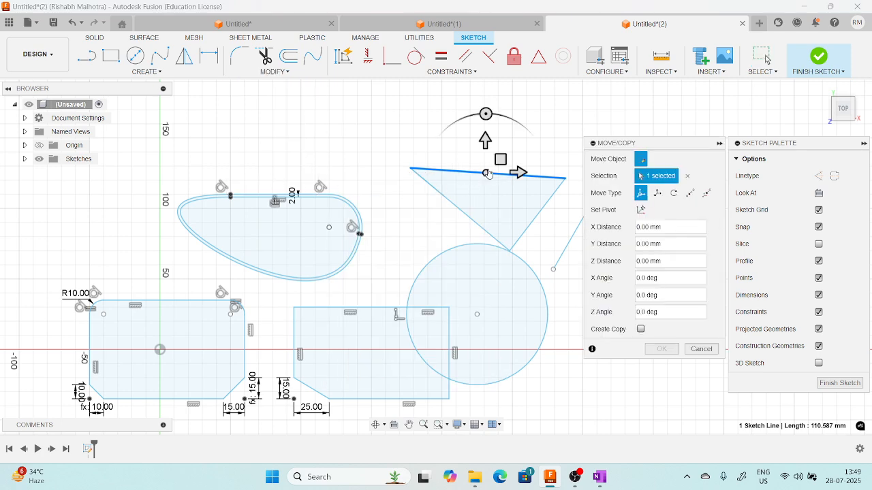
pyautogui.moveTo(522, 171); pyautogui.dragTo(504, 172)
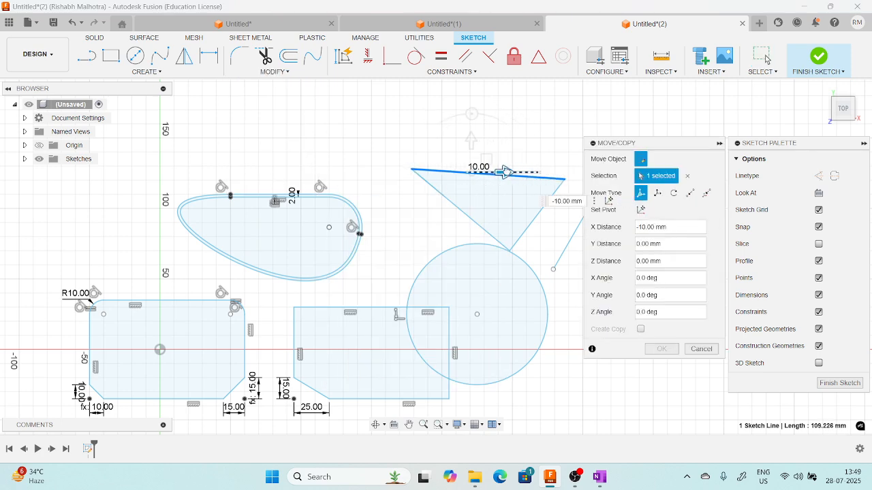
pyautogui.moveTo(470, 142)
pyautogui.mouseDown()
pyautogui.moveTo(471, 129)
pyautogui.moveTo(470, 145)
pyautogui.mouseUp()
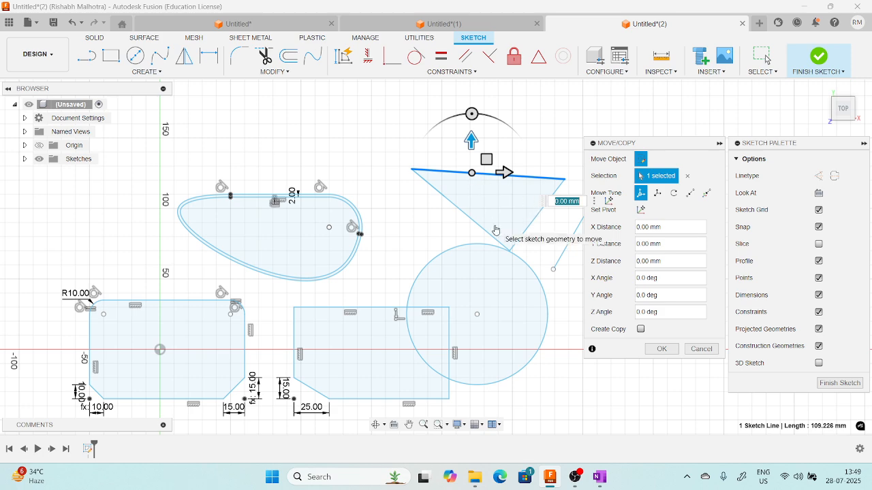
# Step: Freely move the triangle's top edge about -0.4 mm in X and 11.2 mm in Y, and apply the move
pyautogui.scroll(-3, 439, 237)
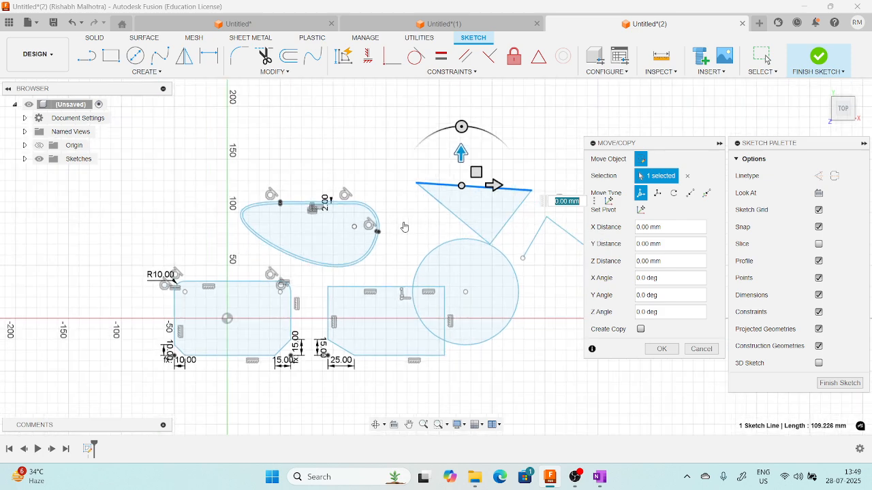
pyautogui.moveTo(399, 225); pyautogui.dragTo(393, 272, button='middle')
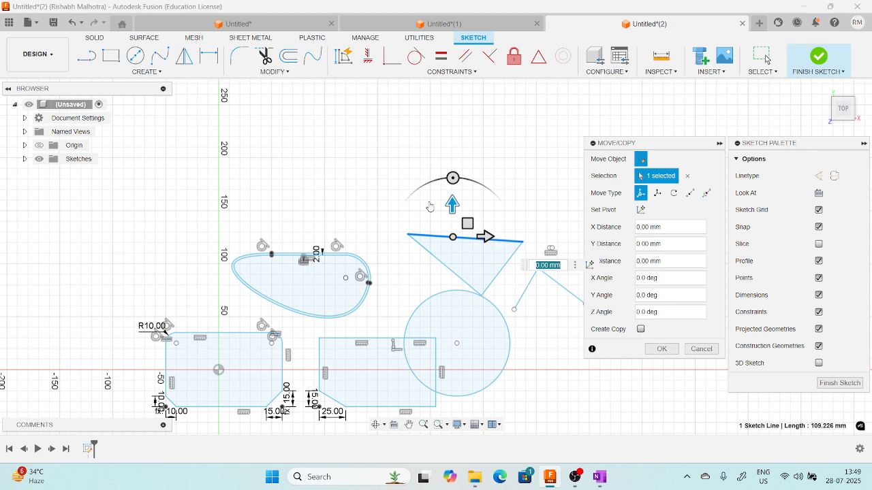
pyautogui.moveTo(468, 223)
pyautogui.mouseDown()
pyautogui.moveTo(469, 185)
pyautogui.moveTo(467, 211)
pyautogui.mouseUp()
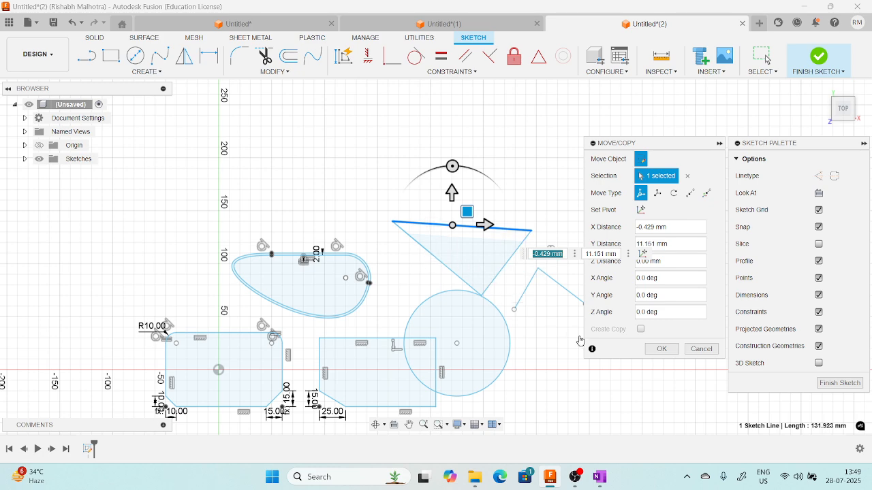
pyautogui.click(656, 350)
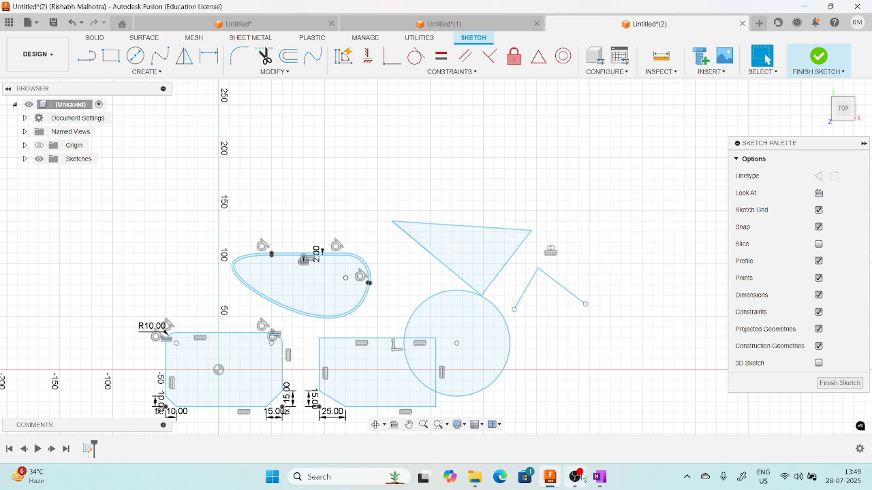